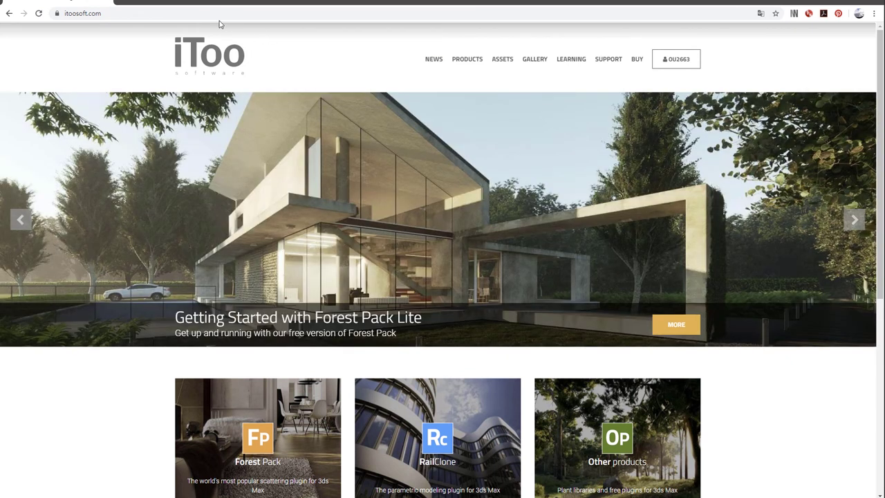
On itoosoft.com, go through Products > Free Plugins to Clone Modifier and download it.
{"action": "left_click", "coordinate": [225, 13]}
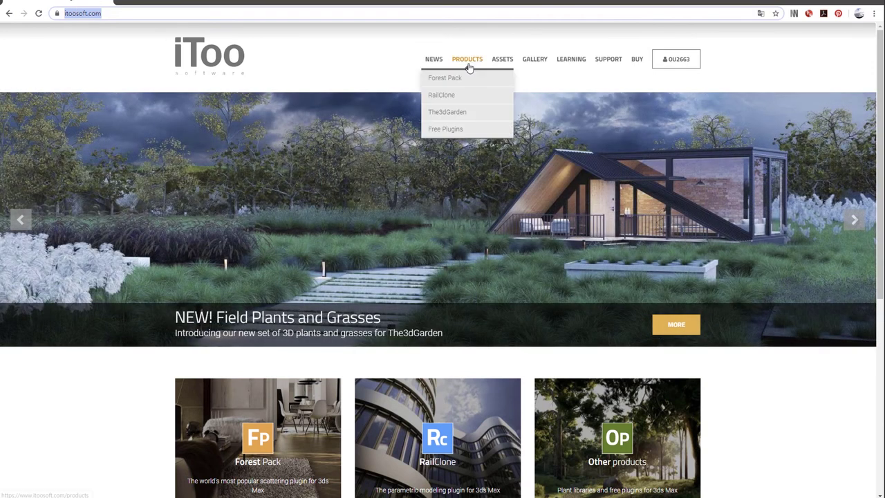
{"action": "mouse_move", "coordinate": [467, 59]}
{"action": "left_click", "coordinate": [468, 71]}
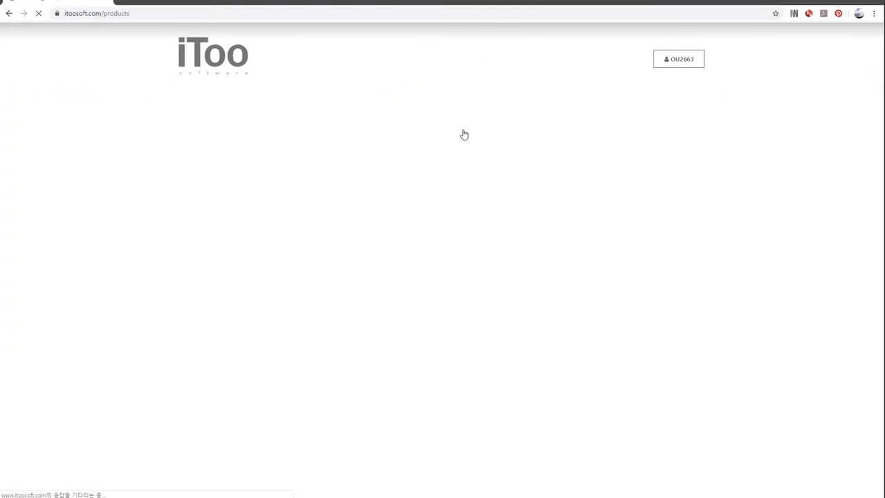
{"action": "scroll", "coordinate": [555, 360], "scroll_direction": "down", "scroll_amount": 4}
{"action": "left_click", "coordinate": [555, 359]}
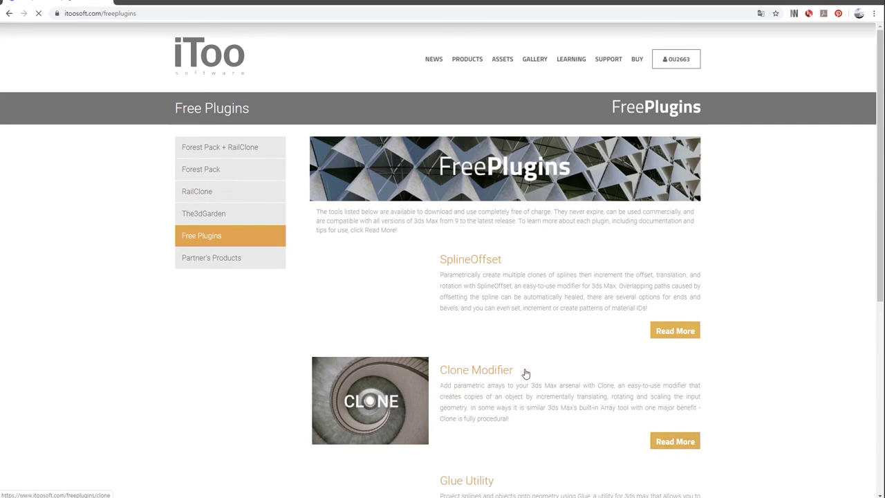
{"action": "left_click", "coordinate": [672, 440]}
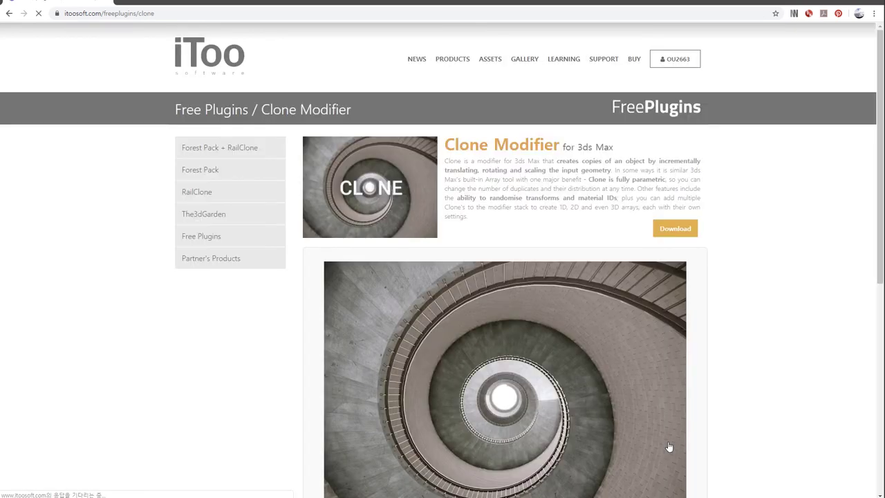
{"action": "left_click", "coordinate": [694, 223]}
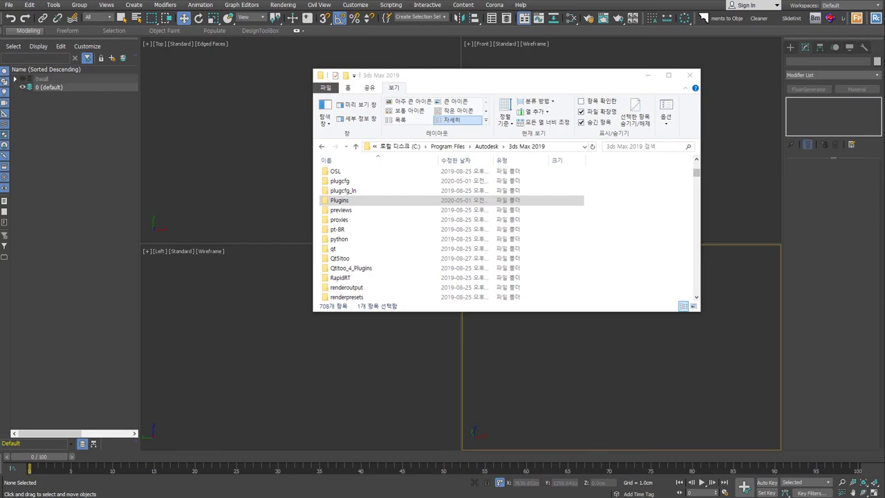
Copy clone.dlm from the archive's 2019 folder into 3ds Max 2019 Plugins, then close both windows.
{"action": "left_click_drag", "start_coordinate": [665, 55], "coordinate": [197, 113]}
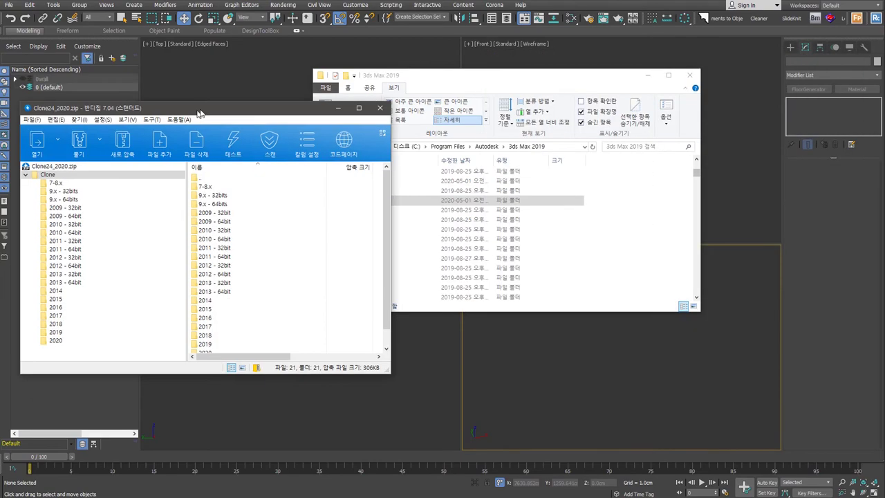
{"action": "scroll", "coordinate": [237, 304], "scroll_direction": "down", "scroll_amount": 1}
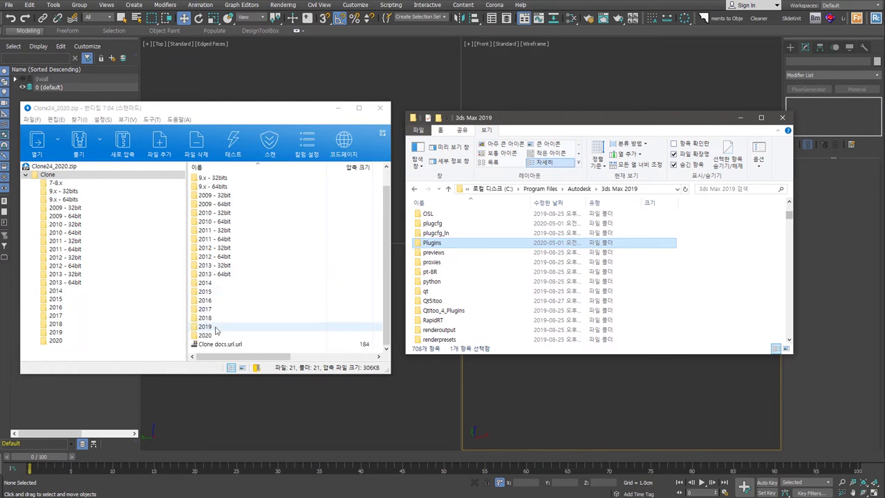
{"action": "double_click", "coordinate": [216, 331]}
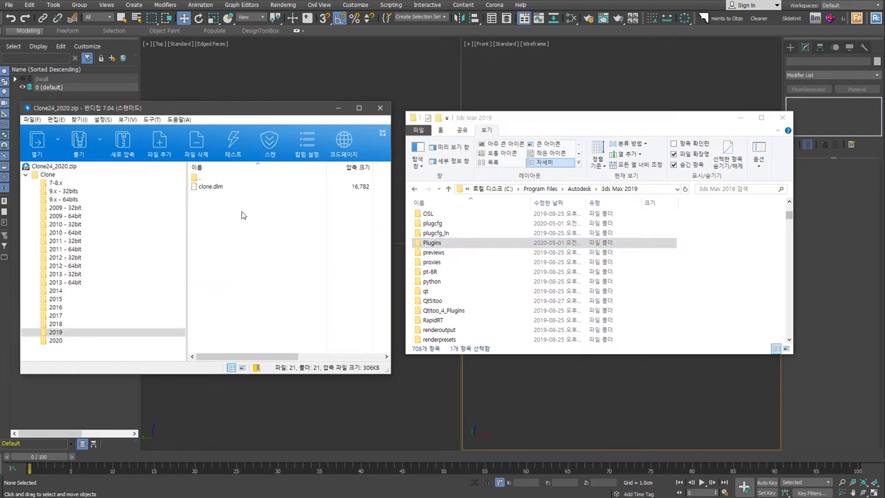
{"action": "left_click", "coordinate": [212, 192]}
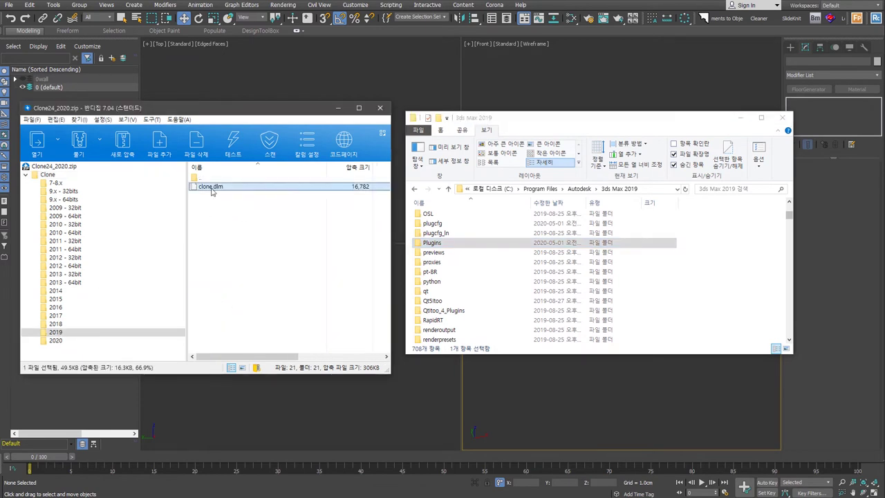
{"action": "left_click", "coordinate": [513, 190]}
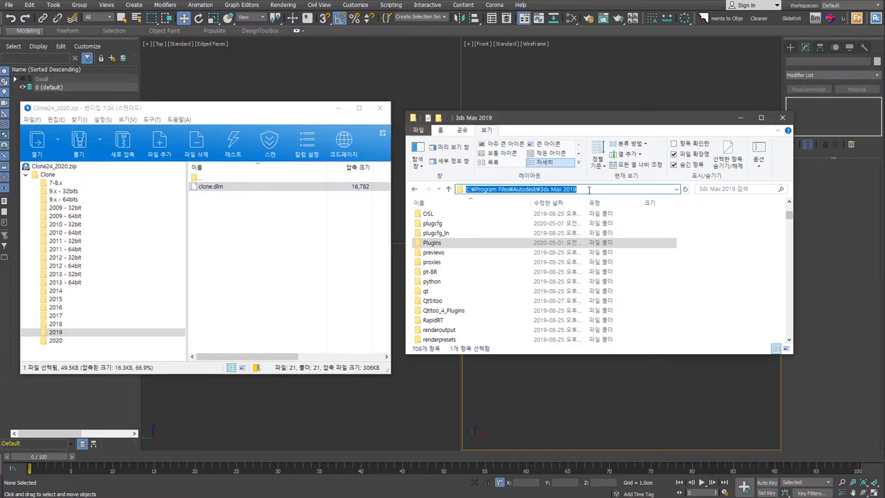
{"action": "left_click_drag", "start_coordinate": [211, 189], "coordinate": [445, 247]}
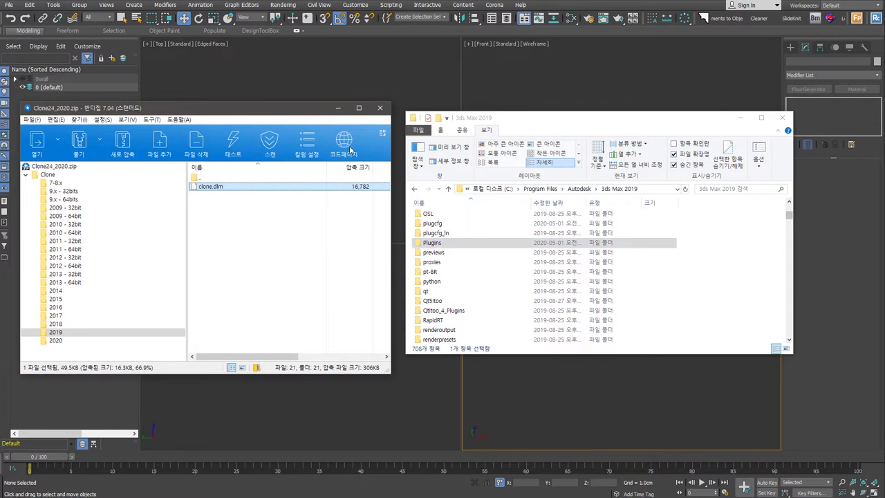
{"action": "left_click", "coordinate": [380, 107]}
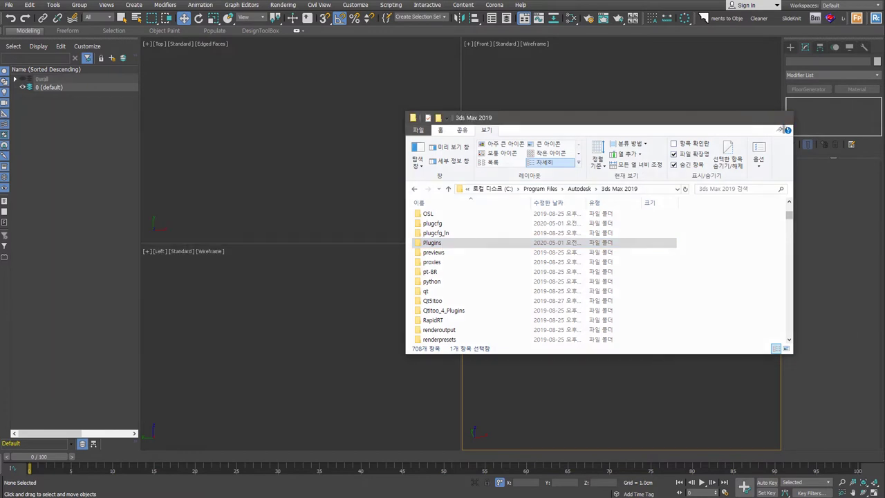
{"action": "left_click", "coordinate": [781, 118]}
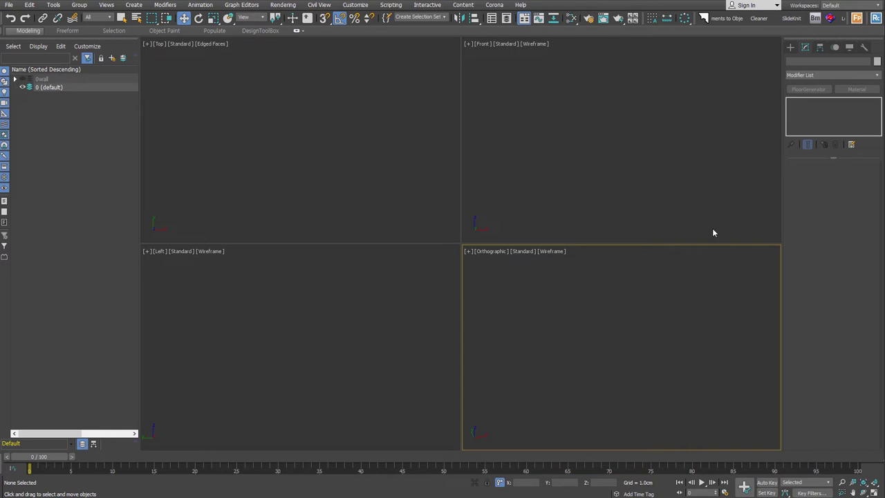
Draw a box and set its Length, Width and Height to 200 cm.
{"action": "left_click", "coordinate": [789, 47]}
{"action": "left_click", "coordinate": [812, 102]}
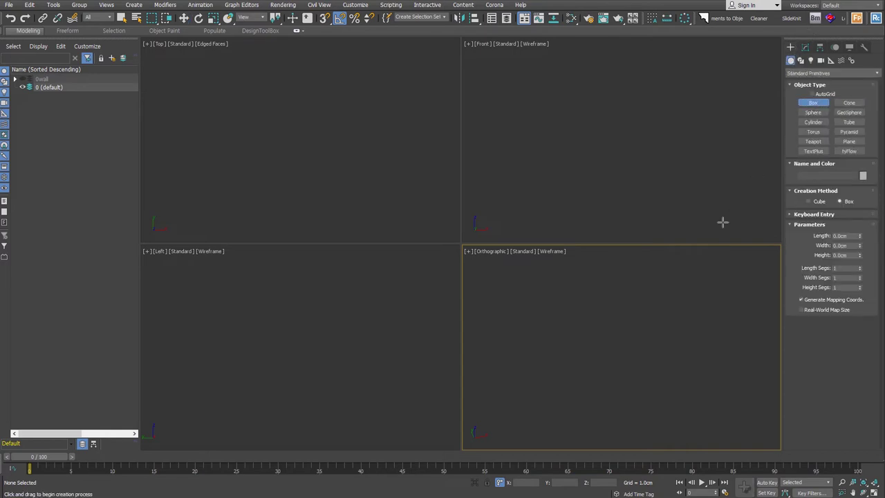
{"action": "left_click_drag", "start_coordinate": [574, 362], "coordinate": [660, 373]}
{"action": "left_click", "coordinate": [846, 235]}
{"action": "type", "text": "00"}
{"action": "key", "text": "Tab"}
{"action": "type", "text": "200"}
{"action": "key", "text": "Tab"}
{"action": "type", "text": "2"}
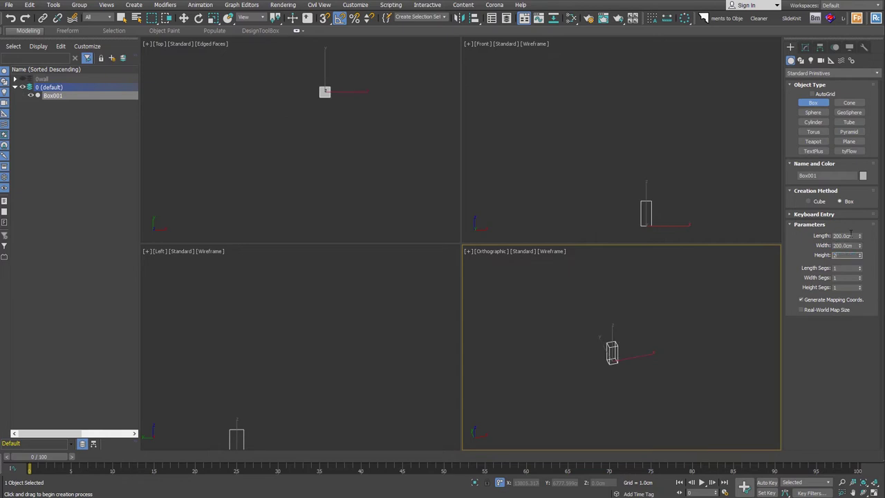
{"action": "key", "text": "Tab"}
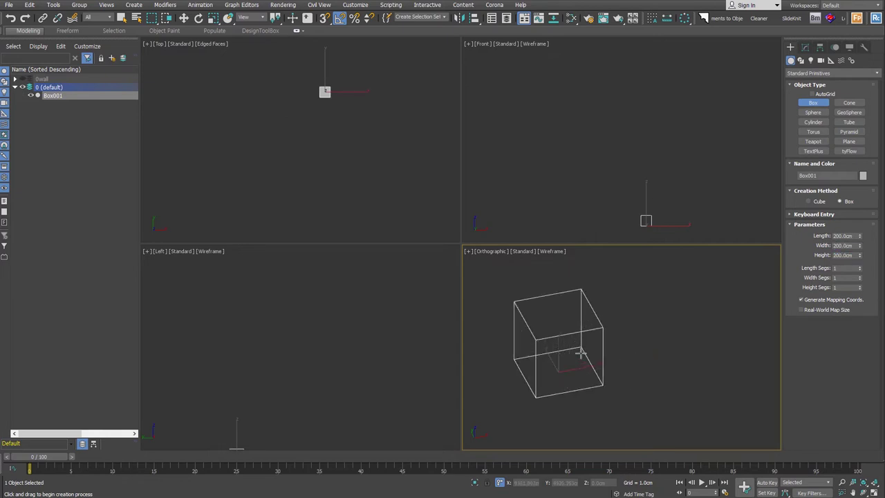
Switch to Move with vertex snapping and start copying the box along X from its corner.
{"action": "key", "text": "w"}
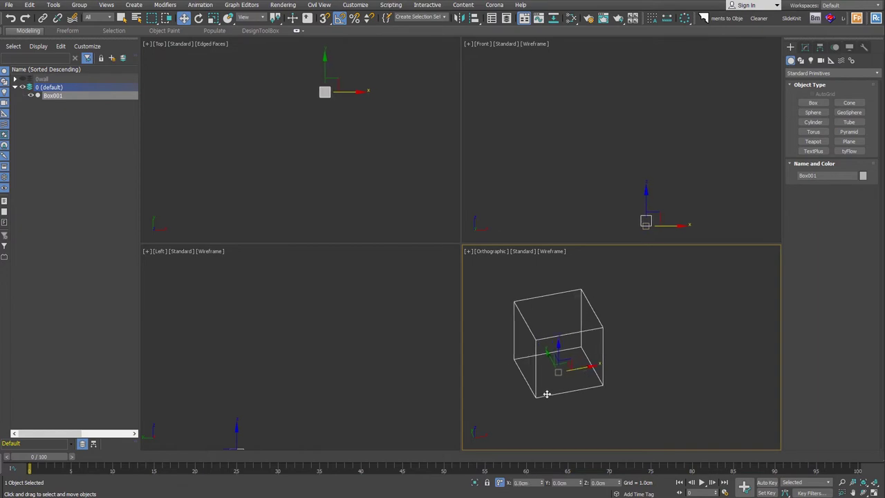
{"action": "left_click_drag", "start_coordinate": [578, 373], "coordinate": [704, 350], "text": "shift"}
{"action": "right_click", "coordinate": [704, 350]}
{"action": "key", "text": "s"}
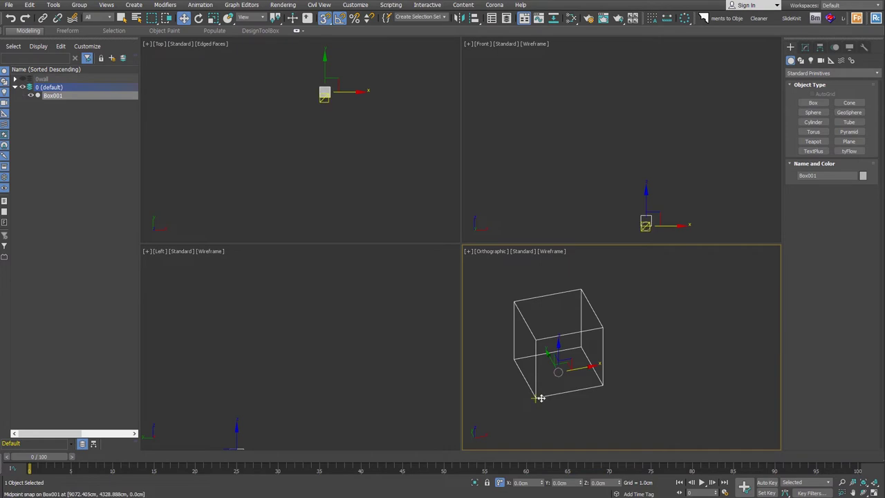
{"action": "left_click_drag", "start_coordinate": [536, 395], "coordinate": [604, 387], "text": "shift"}
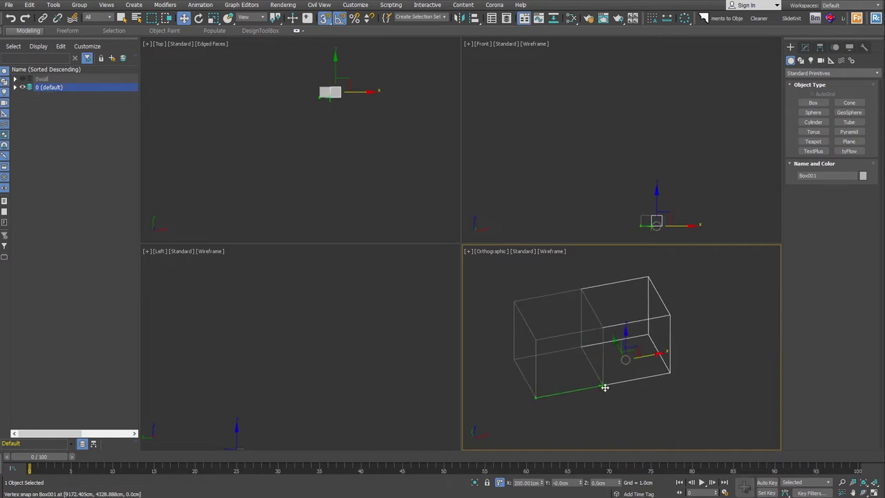
Cancel the pending copy and apply the Clone modifier to Box001.
{"action": "right_click", "coordinate": [605, 387]}
{"action": "left_click", "coordinate": [804, 47]}
{"action": "left_click", "coordinate": [829, 75]}
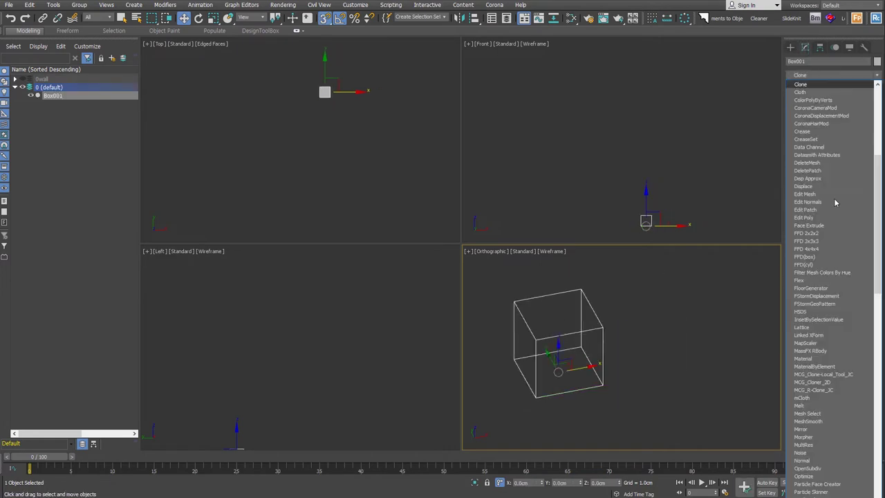
{"action": "left_click", "coordinate": [819, 84]}
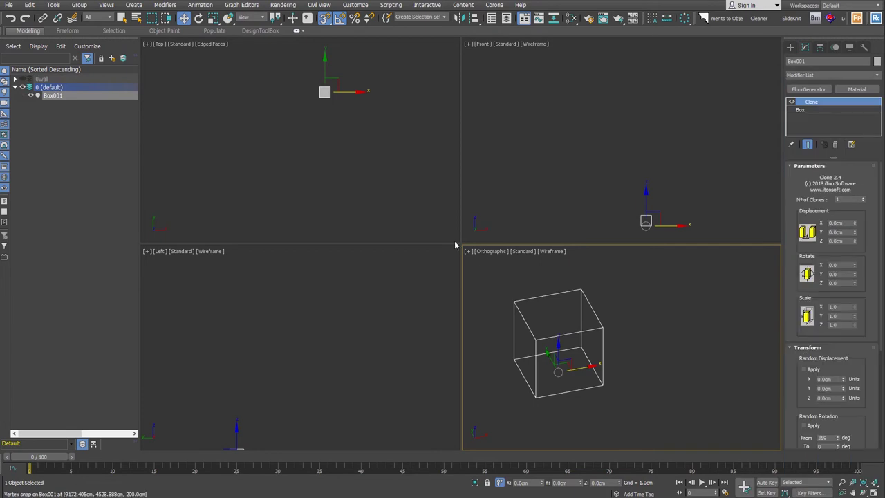
Enlarge the Orthographic viewport and show the cube with solid shading.
{"action": "left_click_drag", "start_coordinate": [456, 243], "coordinate": [276, 166]}
{"action": "key", "text": "F3"}
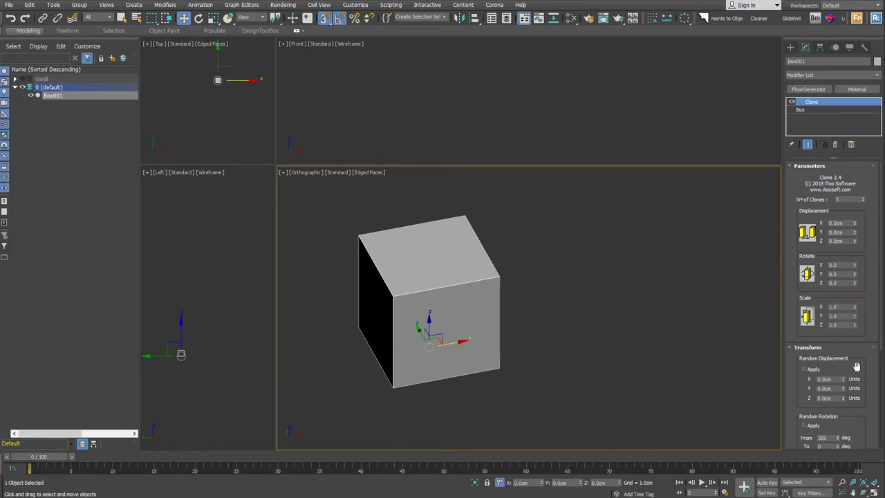
{"action": "left_click_drag", "start_coordinate": [798, 391], "coordinate": [800, 254]}
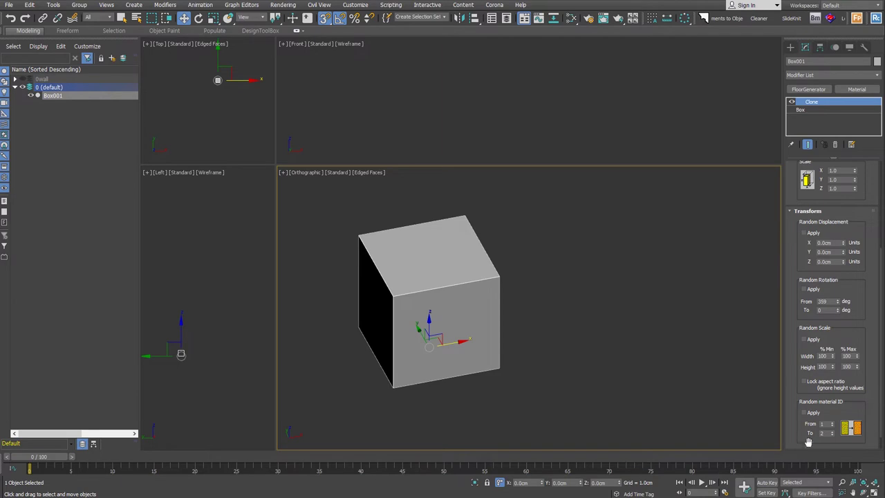
{"action": "left_click_drag", "start_coordinate": [790, 201], "coordinate": [801, 379]}
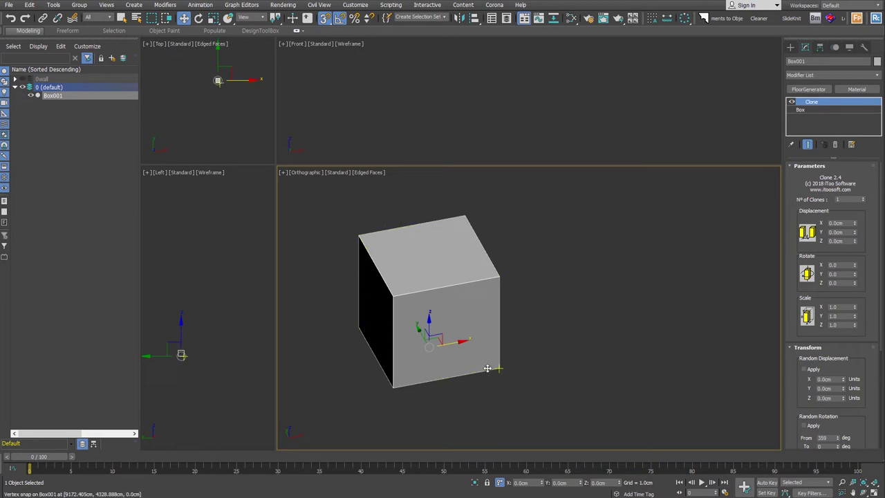
Switch to Local reference coordinates and set the clone X displacement to 300 cm.
{"action": "left_click", "coordinate": [262, 20]}
{"action": "left_click", "coordinate": [257, 50]}
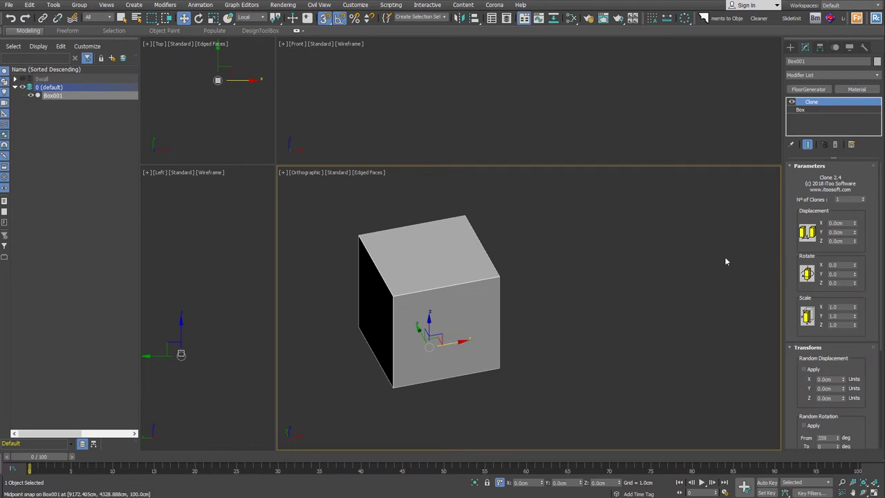
{"action": "left_click", "coordinate": [838, 223]}
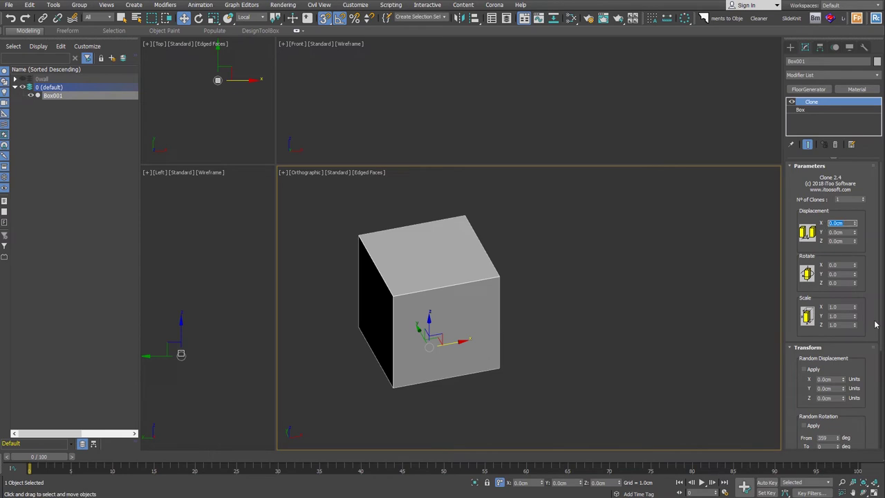
{"action": "type", "text": "300"}
{"action": "key", "text": "Return"}
Raise Nº of Clones to 9 and recentre the view on the row of cubes.
{"action": "left_click", "coordinate": [863, 198]}
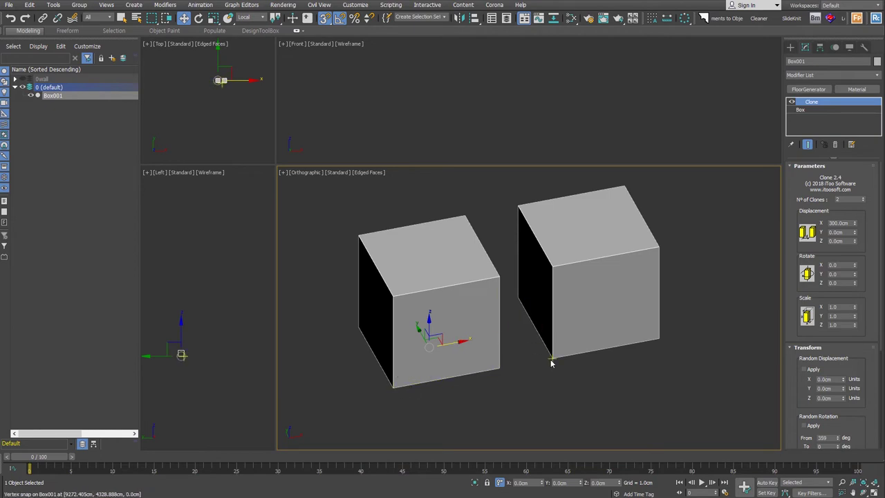
{"action": "left_click", "coordinate": [864, 200]}
{"action": "left_click", "coordinate": [864, 200]}
{"action": "left_click", "coordinate": [863, 199]}
{"action": "left_click", "coordinate": [863, 200]}
{"action": "key", "text": "z"}
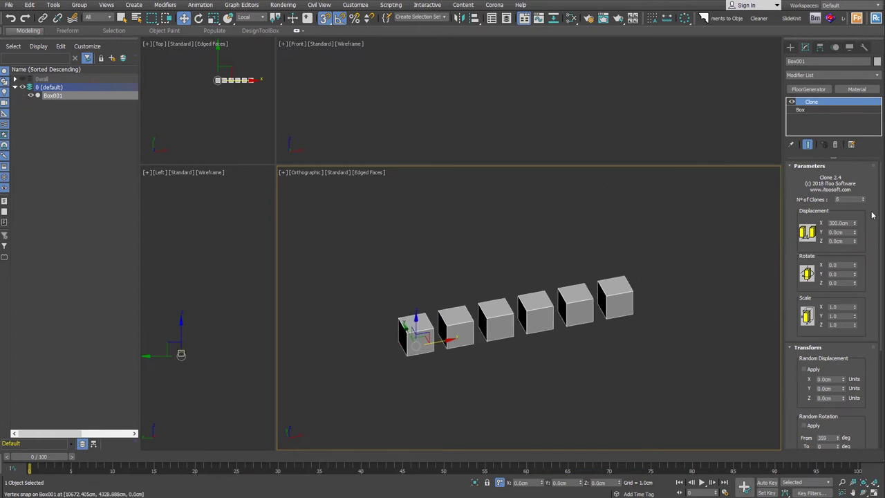
{"action": "left_click", "coordinate": [863, 198]}
{"action": "left_click", "coordinate": [862, 198]}
{"action": "left_click", "coordinate": [862, 198]}
{"action": "key", "text": "z"}
{"action": "middle_click_drag", "start_coordinate": [600, 296], "coordinate": [612, 300]}
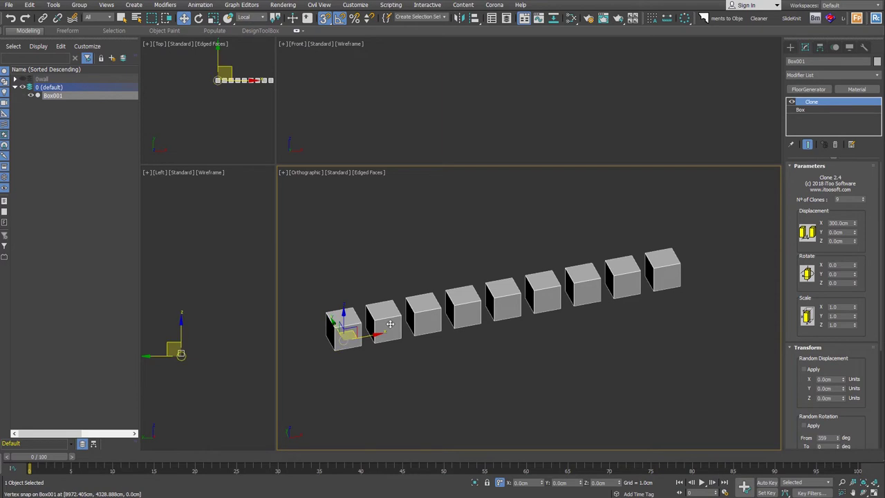
{"action": "middle_click_drag", "start_coordinate": [608, 316], "coordinate": [629, 369]}
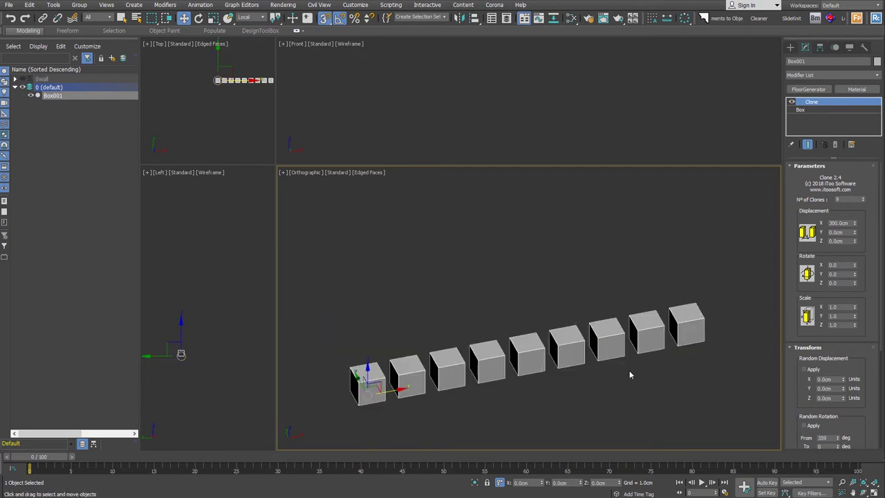
{"action": "left_click", "coordinate": [829, 75]}
{"action": "key", "text": "c"}
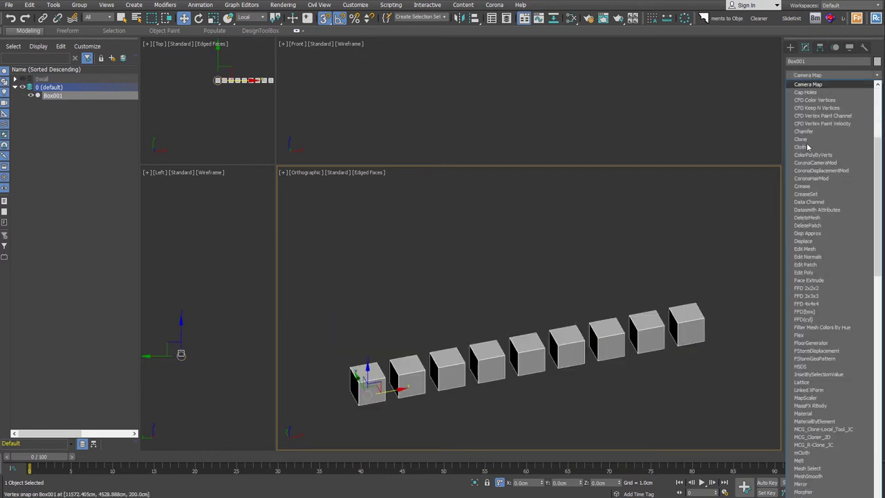
{"action": "left_click", "coordinate": [803, 139]}
{"action": "type", "text": "0"}
{"action": "key", "text": "Return"}
{"action": "left_click", "coordinate": [862, 198]}
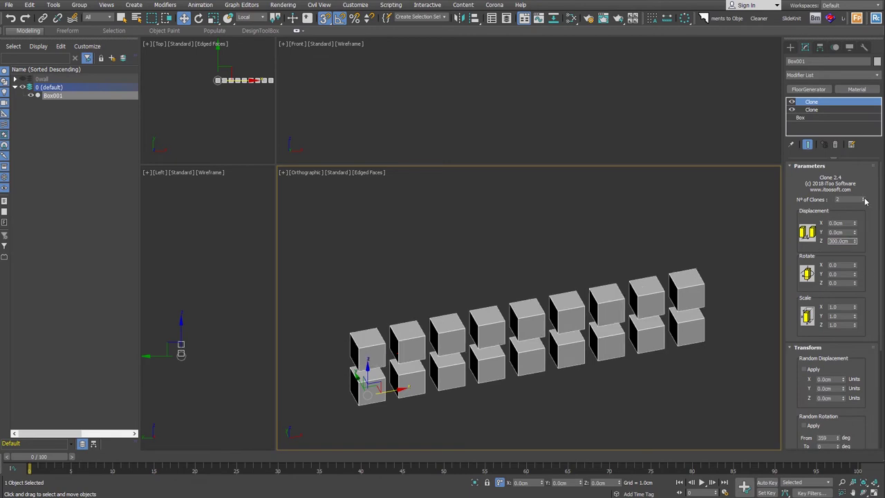
{"action": "left_click", "coordinate": [862, 198]}
{"action": "left_click", "coordinate": [863, 198]}
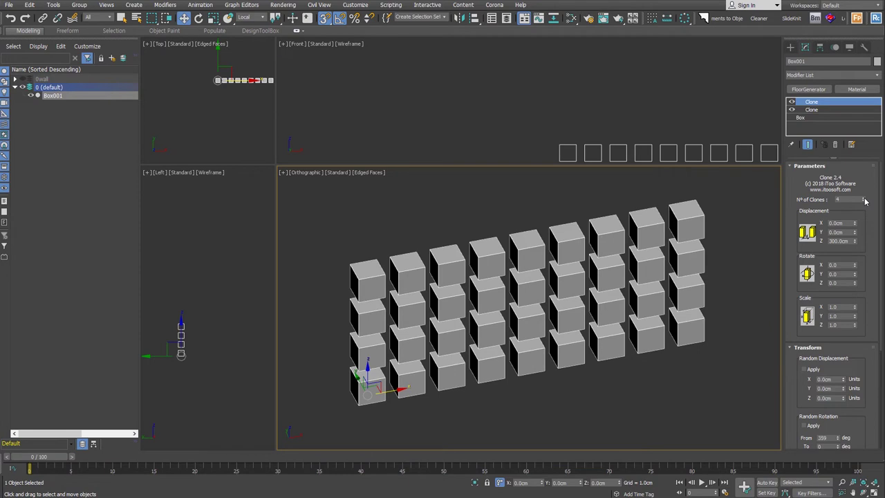
{"action": "left_click", "coordinate": [834, 144]}
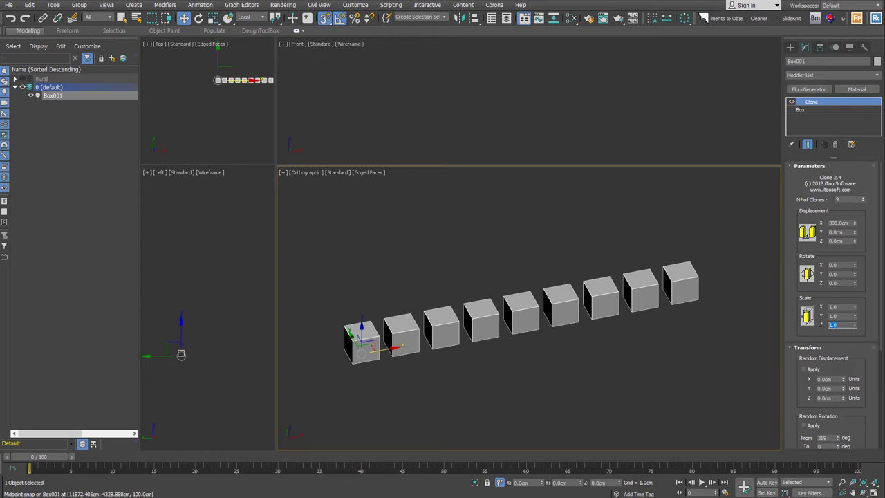
Experiment with the Clone Scale Z, Rotate Z and Rotate X values, resetting Rotate Z.
{"action": "left_click_drag", "start_coordinate": [854, 325], "coordinate": [854, 325]}
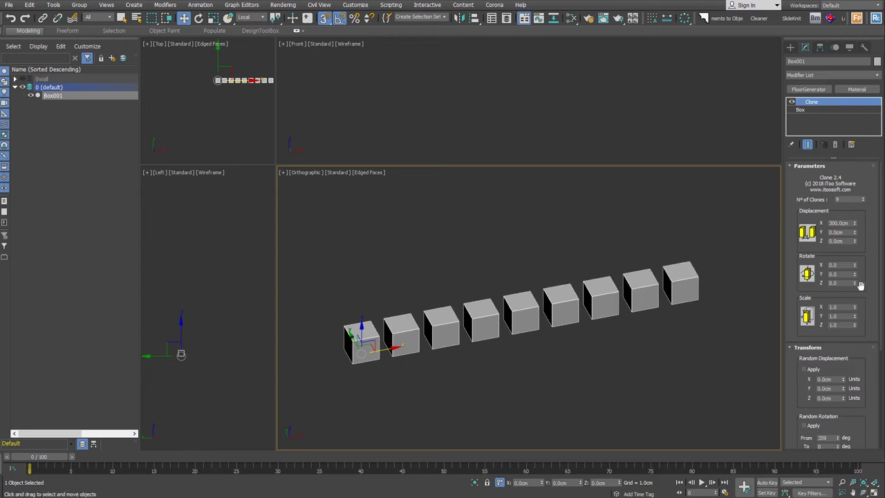
{"action": "left_click_drag", "start_coordinate": [854, 282], "coordinate": [872, 291]}
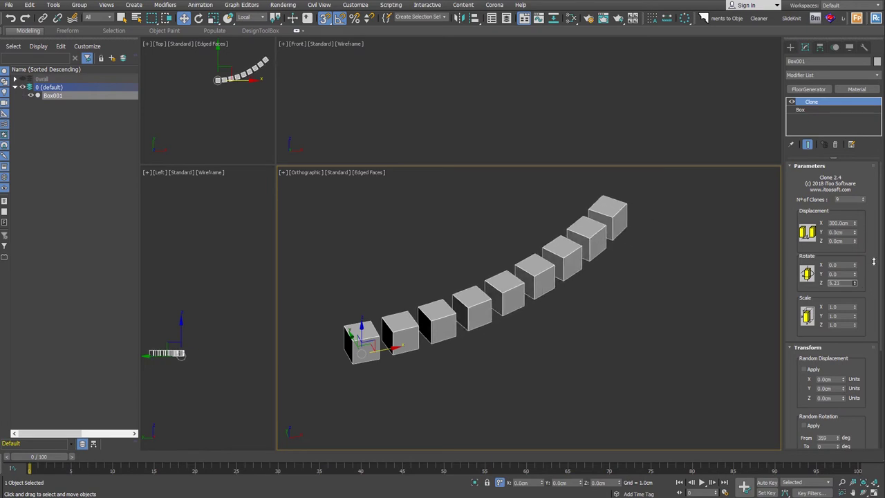
{"action": "right_click", "coordinate": [872, 291]}
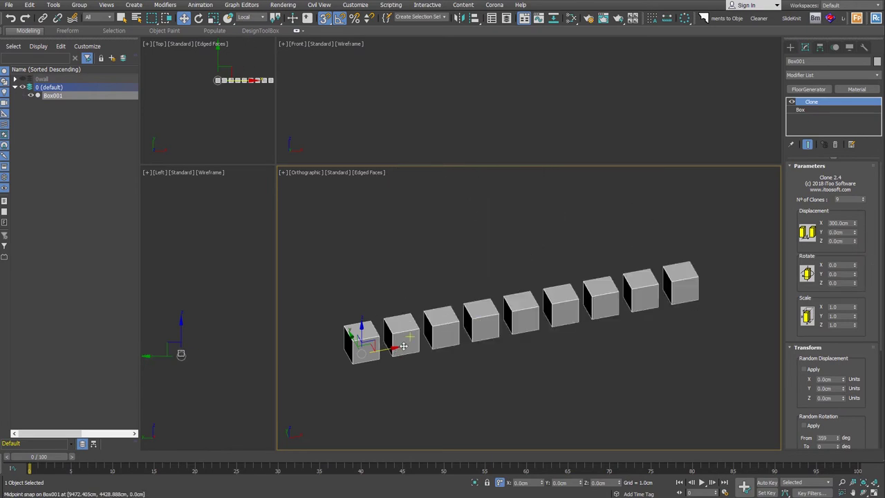
{"action": "mouse_move", "coordinate": [854, 264]}
{"action": "left_mouse_down"}
{"action": "mouse_move", "coordinate": [862, 255]}
{"action": "mouse_move", "coordinate": [869, 266]}
{"action": "left_mouse_up"}
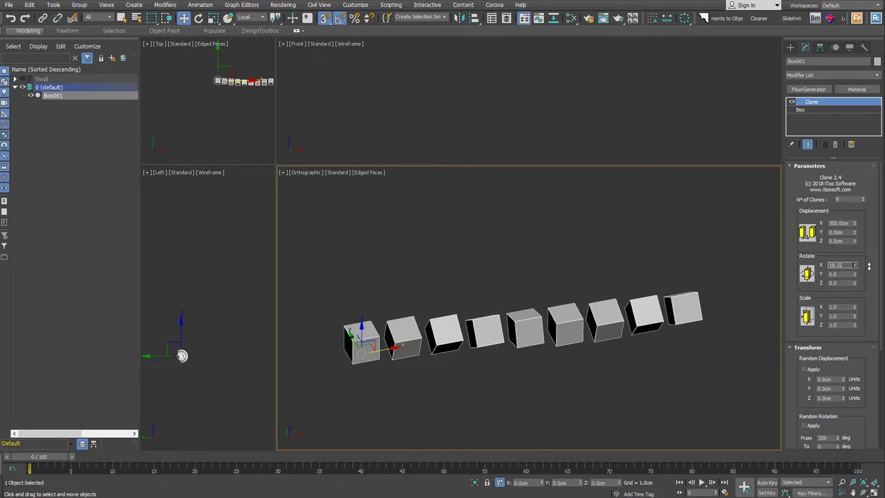
Delete the Clone modifier and search 'cl' in the Modifier List to re-add it.
{"action": "left_click", "coordinate": [835, 145]}
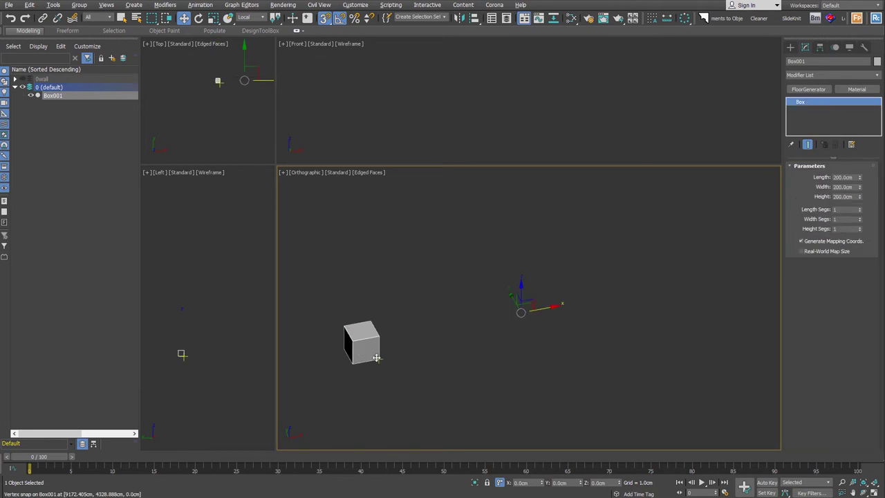
{"action": "left_click", "coordinate": [850, 75]}
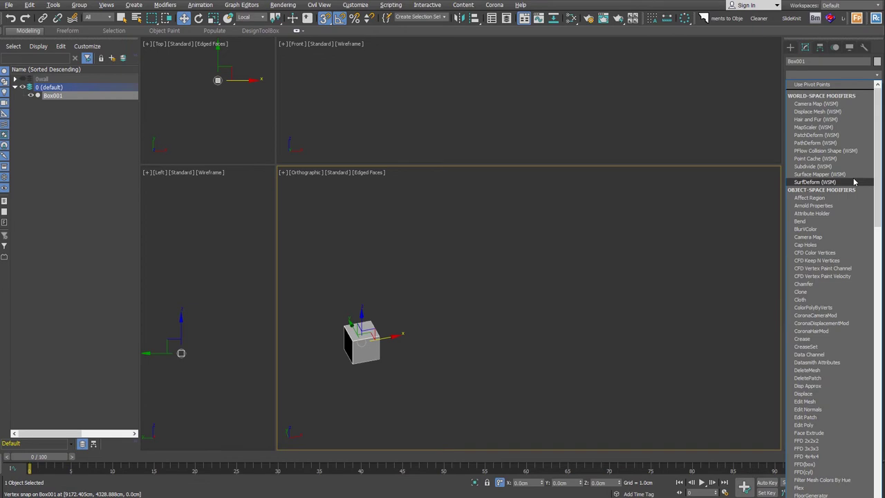
{"action": "type", "text": "cl"}
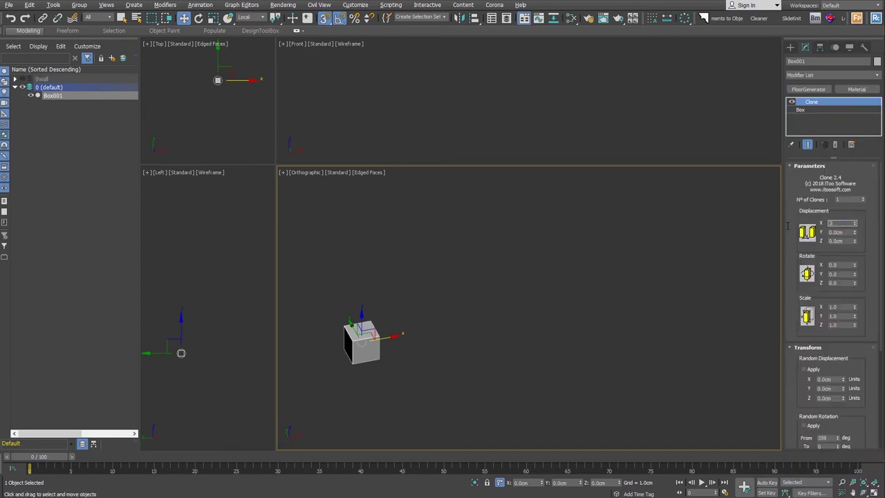
Test 6 clones with progressive X rotation, then delete the Clone modifier from Box001.
{"action": "left_click_drag", "start_coordinate": [861, 201], "coordinate": [861, 195]}
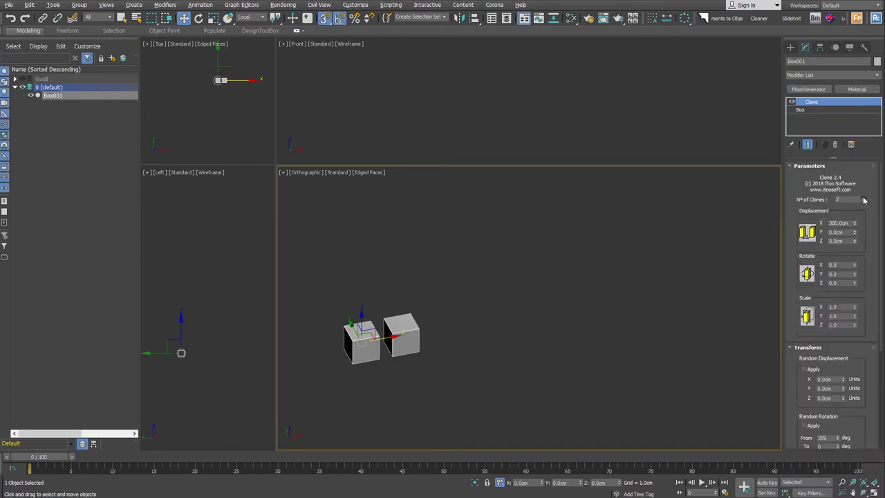
{"action": "mouse_move", "coordinate": [854, 265]}
{"action": "left_mouse_down"}
{"action": "mouse_move", "coordinate": [851, 240]}
{"action": "mouse_move", "coordinate": [274, 278]}
{"action": "left_mouse_up"}
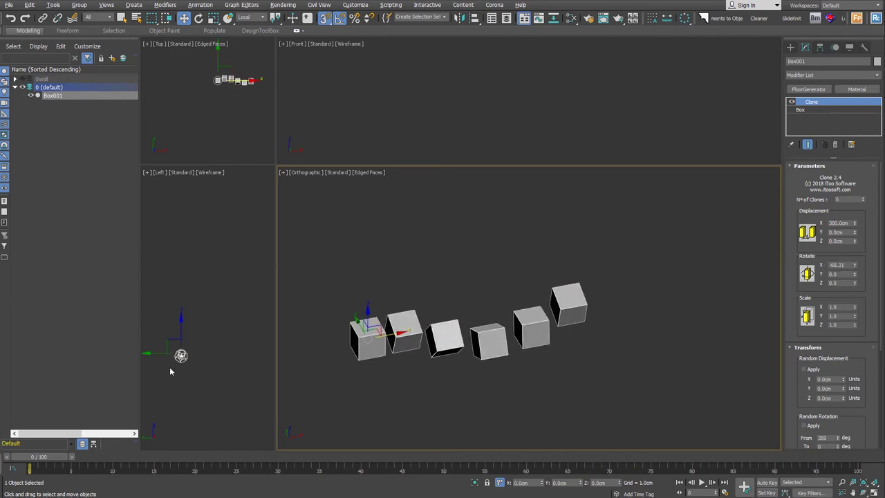
{"action": "scroll", "coordinate": [173, 366], "scroll_direction": "up", "scroll_amount": 3}
{"action": "scroll", "coordinate": [180, 359], "scroll_direction": "up", "scroll_amount": 4}
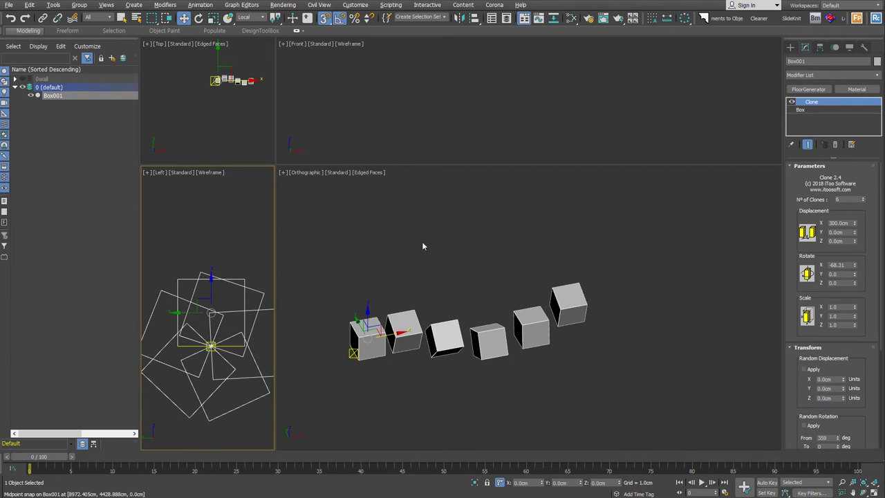
{"action": "left_click", "coordinate": [834, 144]}
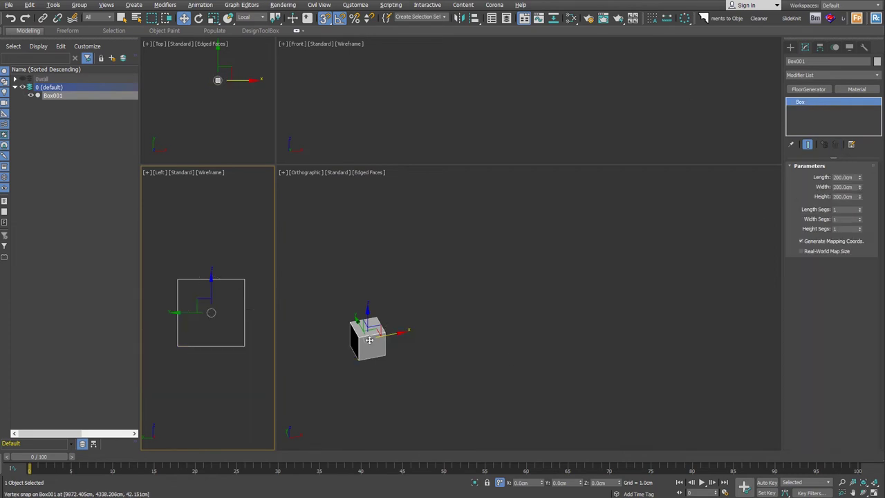
Reset Box001's transform with Utilities > Reset XForm > Reset Selected.
{"action": "left_click", "coordinate": [866, 48]}
{"action": "left_click", "coordinate": [836, 162]}
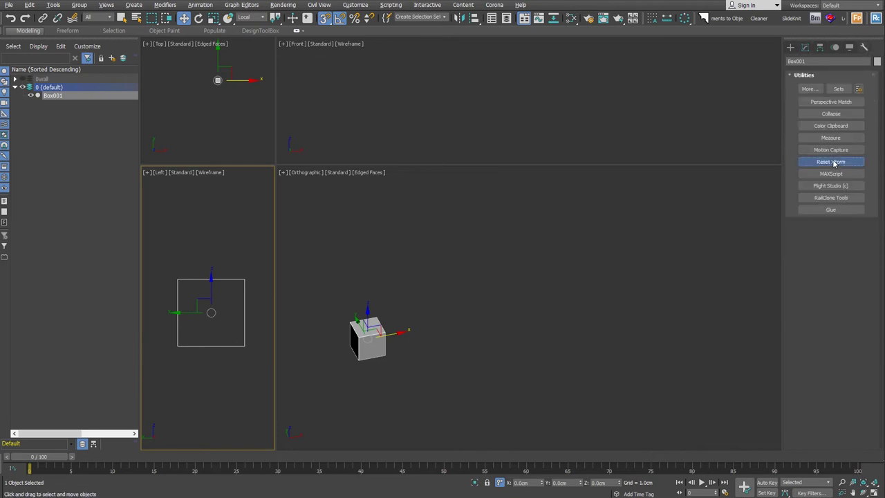
{"action": "left_click", "coordinate": [838, 240]}
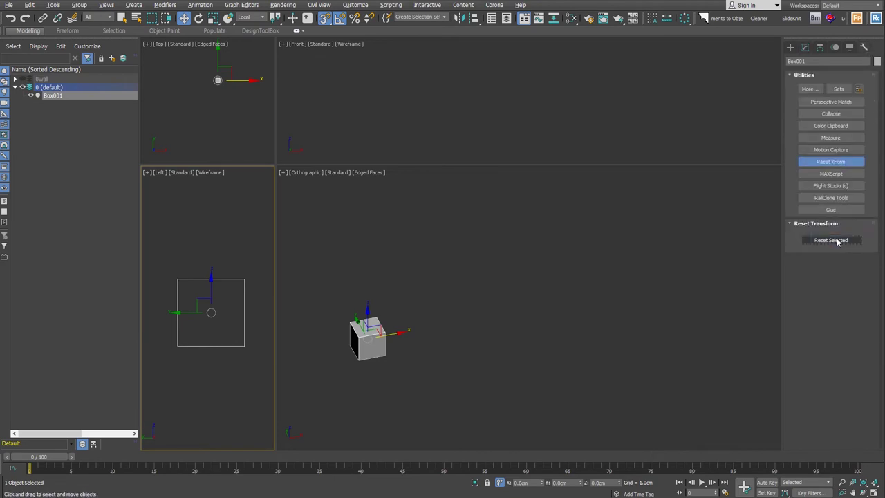
Add a Clone modifier with 300 cm X displacement and 8 clones.
{"action": "left_click", "coordinate": [863, 74]}
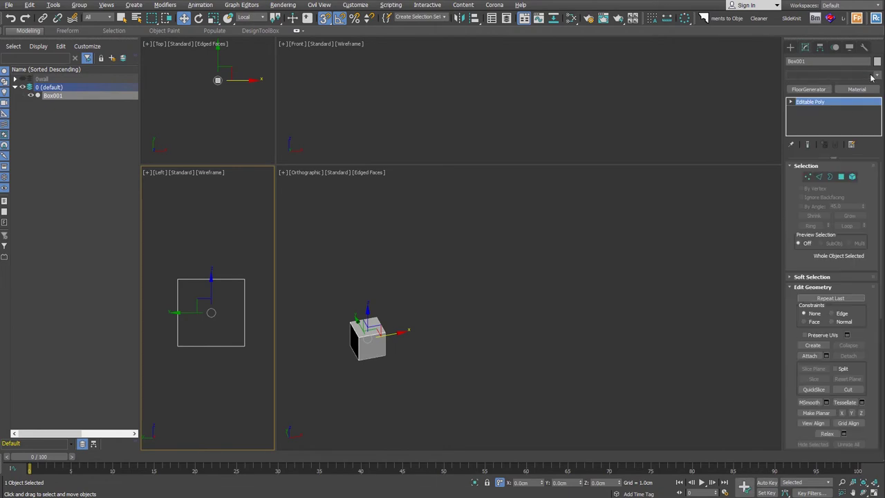
{"action": "scroll", "coordinate": [842, 219], "scroll_direction": "down", "scroll_amount": 2}
{"action": "scroll", "coordinate": [839, 217], "scroll_direction": "down", "scroll_amount": 2}
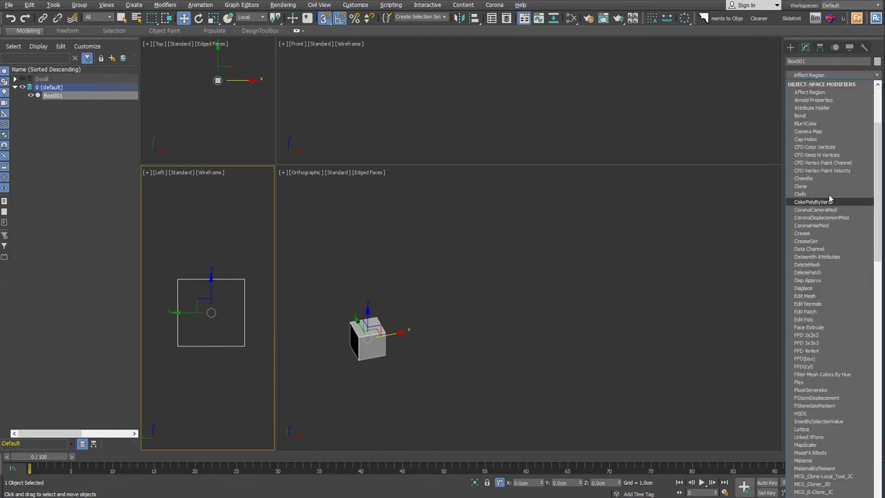
{"action": "left_click", "coordinate": [829, 197]}
{"action": "double_click", "coordinate": [837, 222]}
{"action": "type", "text": "300"}
{"action": "key", "text": "Return"}
{"action": "mouse_move", "coordinate": [862, 198]}
{"action": "left_mouse_down"}
{"action": "mouse_move", "coordinate": [851, 268]}
{"action": "mouse_move", "coordinate": [862, 261]}
{"action": "left_mouse_up"}
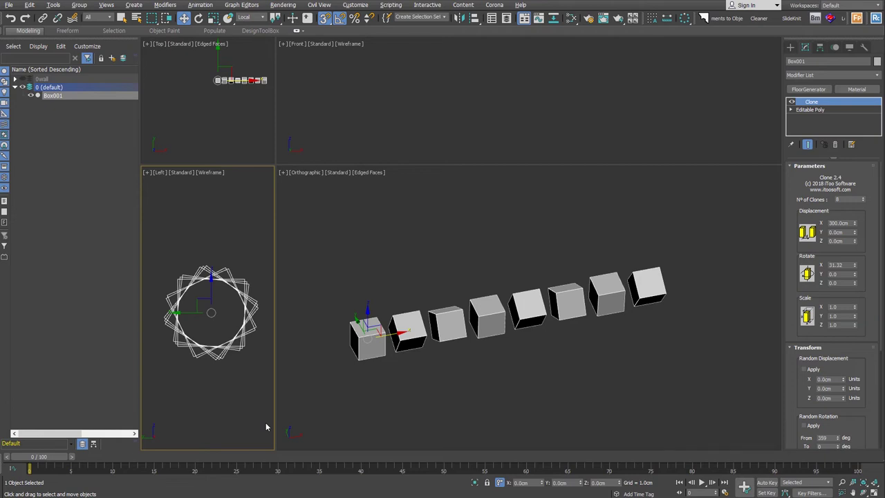
Reset the clones' Rotate X and Scale Z values, then delete Box001 and its clone array.
{"action": "left_click", "coordinate": [863, 47]}
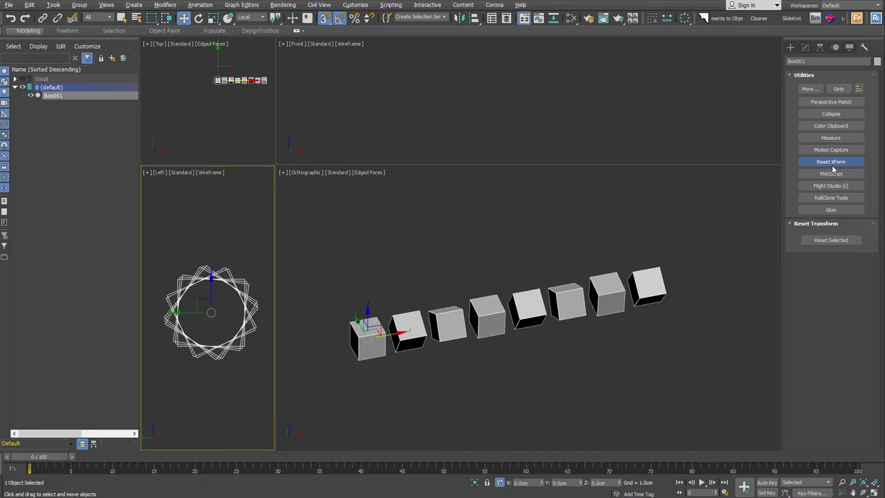
{"action": "left_click", "coordinate": [804, 47]}
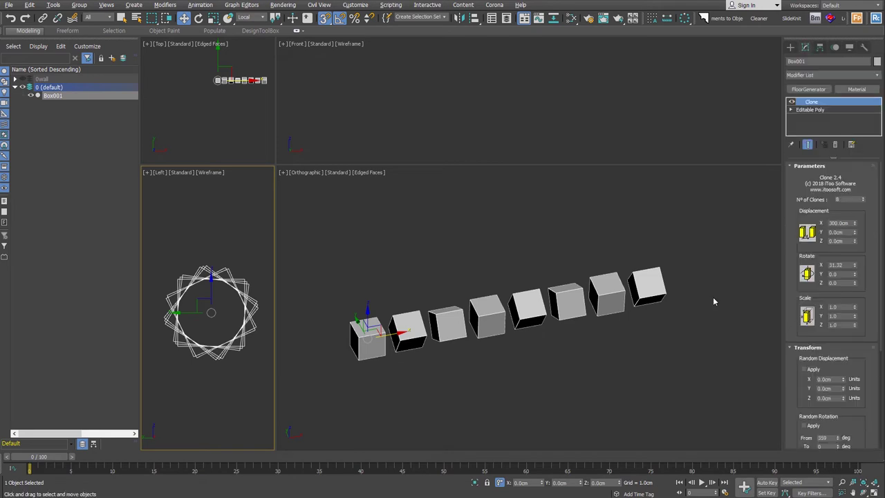
{"action": "right_click", "coordinate": [854, 266]}
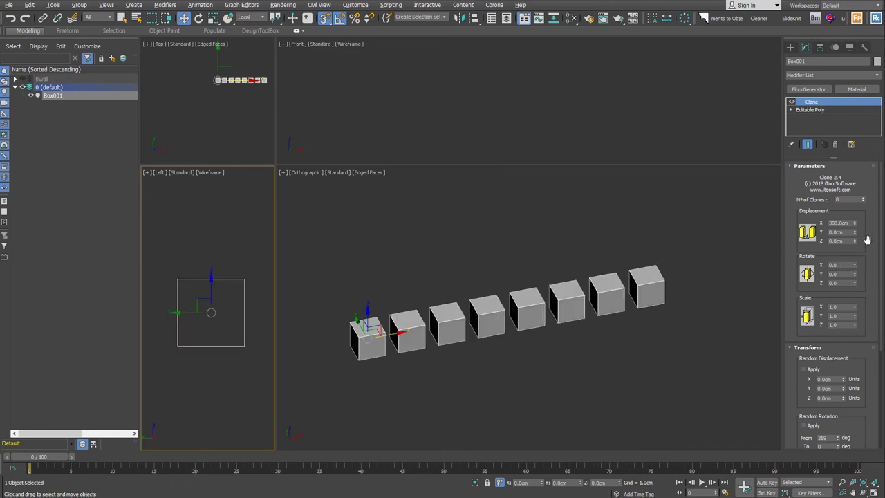
{"action": "left_click_drag", "start_coordinate": [856, 326], "coordinate": [854, 313]}
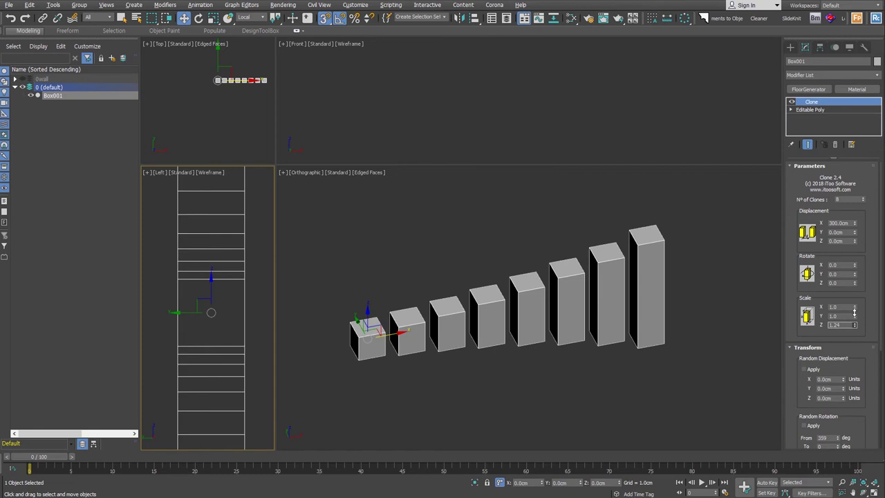
{"action": "right_click", "coordinate": [855, 313]}
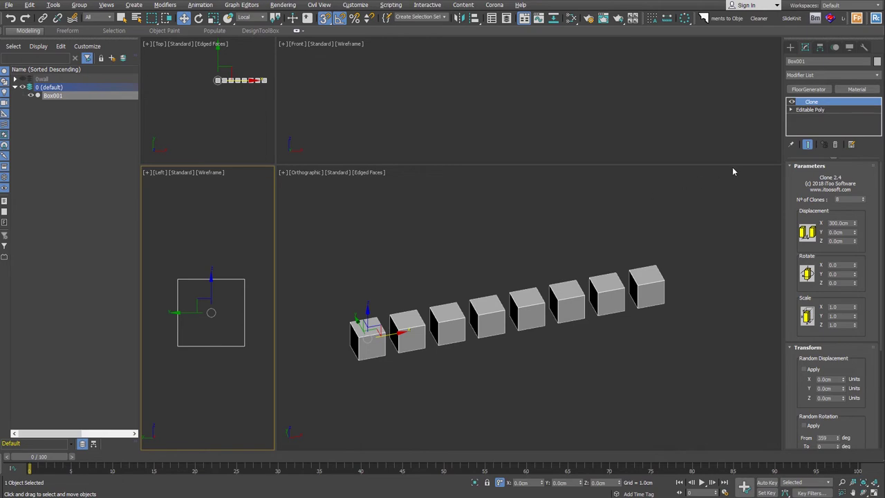
{"action": "key", "text": "Delete"}
{"action": "left_click", "coordinate": [789, 46]}
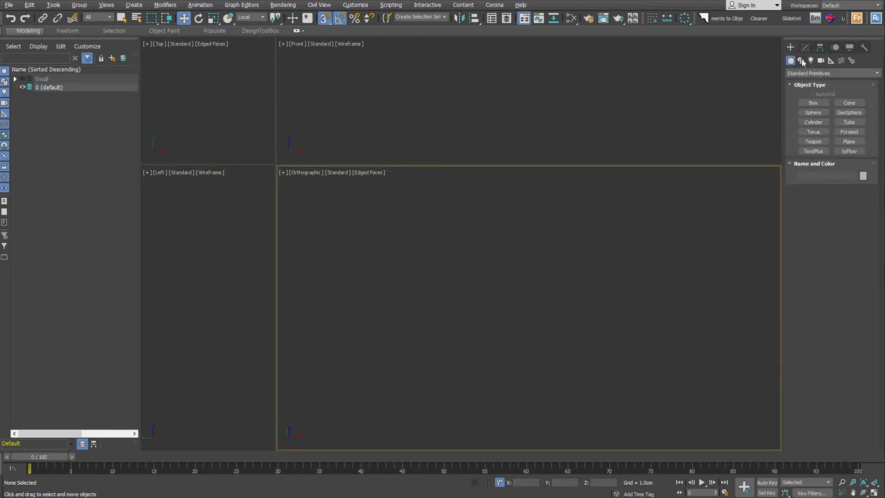
Draw a circle spline and break it at its top and bottom vertices.
{"action": "left_click", "coordinate": [800, 60]}
{"action": "left_click", "coordinate": [813, 120]}
{"action": "left_click_drag", "start_coordinate": [413, 325], "coordinate": [446, 351]}
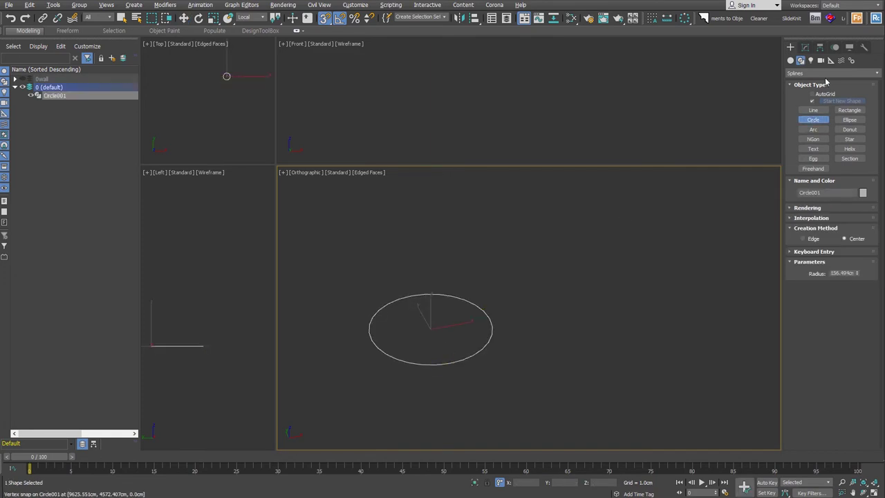
{"action": "left_click", "coordinate": [805, 47]}
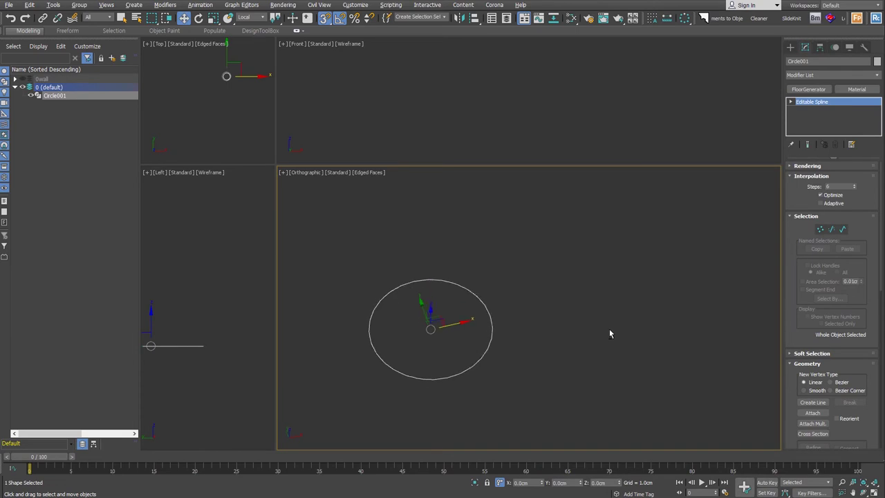
{"action": "left_click", "coordinate": [820, 229]}
{"action": "left_click", "coordinate": [415, 274]}
{"action": "left_click_drag", "start_coordinate": [419, 336], "coordinate": [486, 411], "text": "ctrl"}
{"action": "left_click", "coordinate": [848, 402]}
Move the right arc outward and connect the open endpoints into an oval link.
{"action": "left_click", "coordinate": [842, 229]}
{"action": "left_click", "coordinate": [488, 311]}
{"action": "left_click_drag", "start_coordinate": [489, 310], "coordinate": [565, 287]}
{"action": "key", "text": "1"}
{"action": "scroll", "coordinate": [823, 286], "scroll_direction": "down", "scroll_amount": 5}
{"action": "left_click", "coordinate": [812, 379]}
{"action": "left_click_drag", "start_coordinate": [446, 385], "coordinate": [446, 384]}
{"action": "left_click_drag", "start_coordinate": [414, 272], "coordinate": [414, 274]}
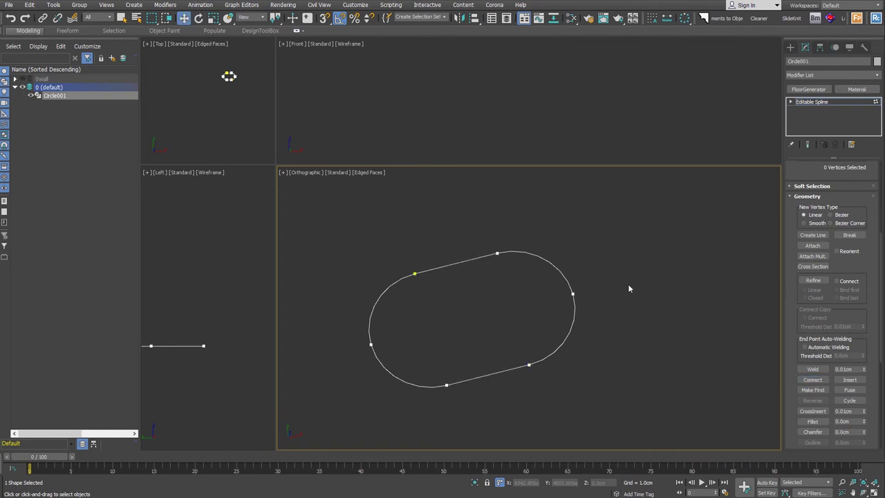
{"action": "scroll", "coordinate": [836, 208], "scroll_direction": "up", "scroll_amount": 5}
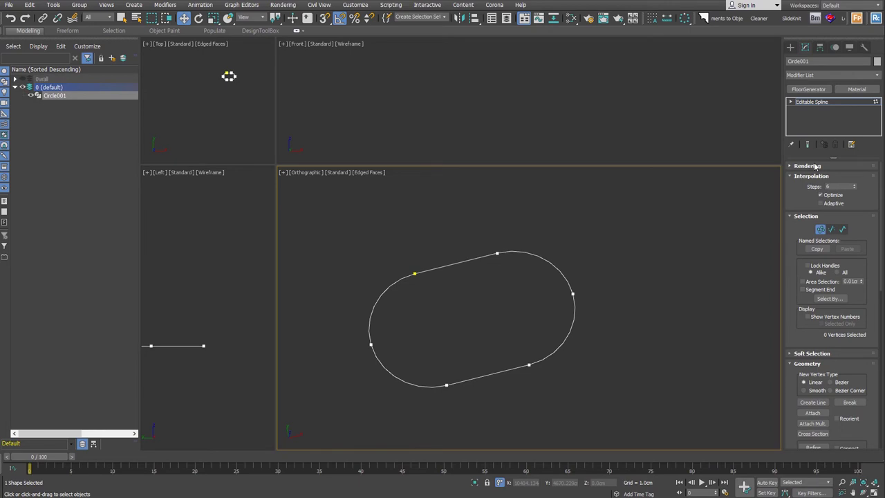
Enable the spline in the viewport and raise its rendering thickness to 115.944 cm.
{"action": "left_click", "coordinate": [809, 166]}
{"action": "left_click", "coordinate": [813, 183]}
{"action": "left_click_drag", "start_coordinate": [857, 233], "coordinate": [863, 138]}
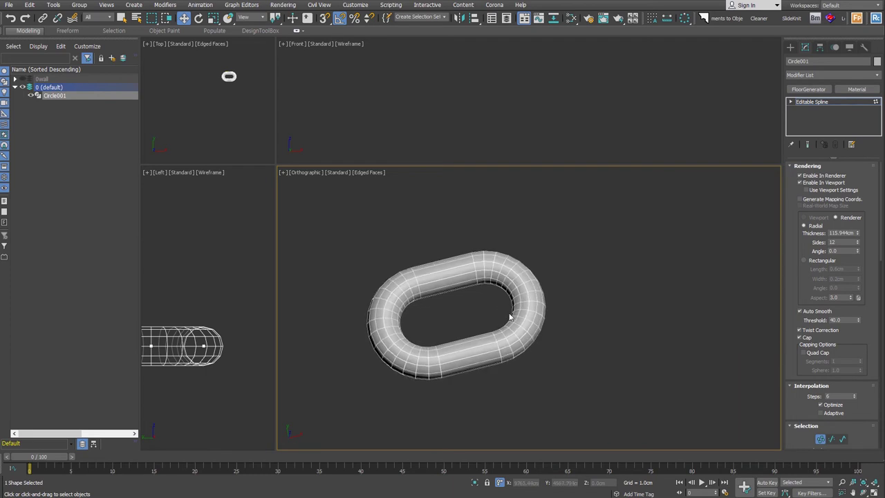
{"action": "left_click", "coordinate": [837, 75]}
Add a Clone modifier to the link, spacing copies 407.394 cm along X, with 12 clones.
{"action": "left_click", "coordinate": [801, 307]}
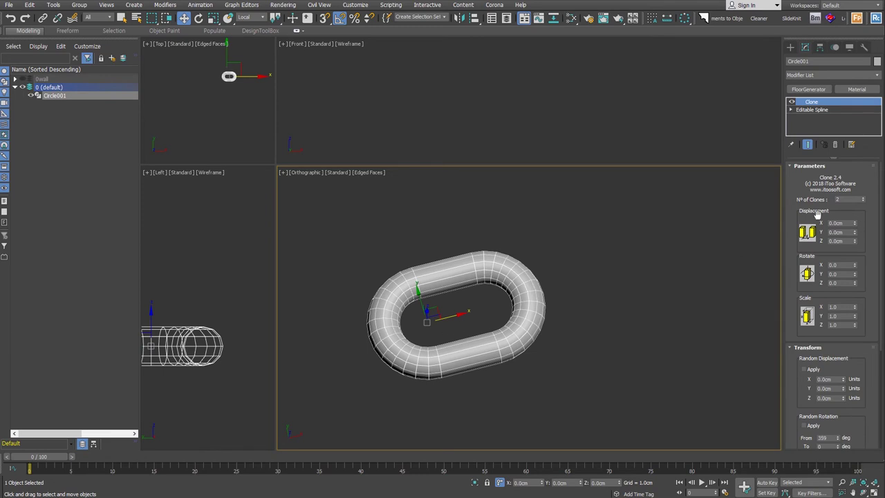
{"action": "mouse_move", "coordinate": [852, 226]}
{"action": "left_mouse_down"}
{"action": "mouse_move", "coordinate": [854, 218]}
{"action": "mouse_move", "coordinate": [854, 241]}
{"action": "mouse_move", "coordinate": [840, 230]}
{"action": "mouse_move", "coordinate": [848, 232]}
{"action": "left_mouse_up"}
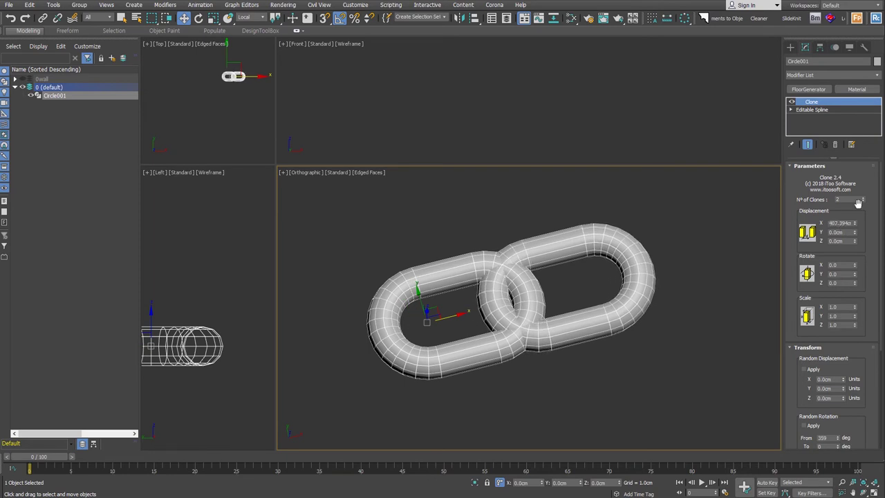
{"action": "left_click", "coordinate": [864, 202]}
{"action": "left_click", "coordinate": [863, 198]}
{"action": "left_click", "coordinate": [864, 197]}
{"action": "left_click", "coordinate": [863, 198]}
{"action": "left_click", "coordinate": [865, 198]}
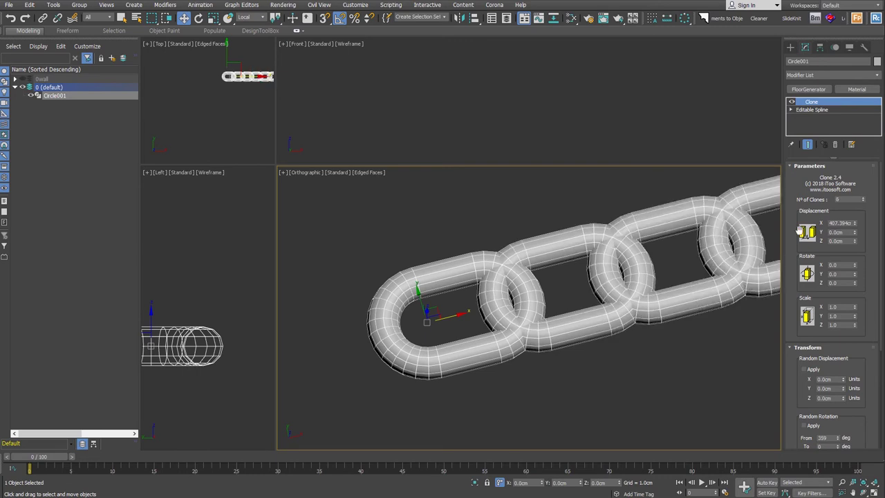
{"action": "key", "text": "z"}
Twist each link 57.85° around X and lengthen the chain to 38 clones.
{"action": "left_click", "coordinate": [864, 198]}
{"action": "key", "text": "z"}
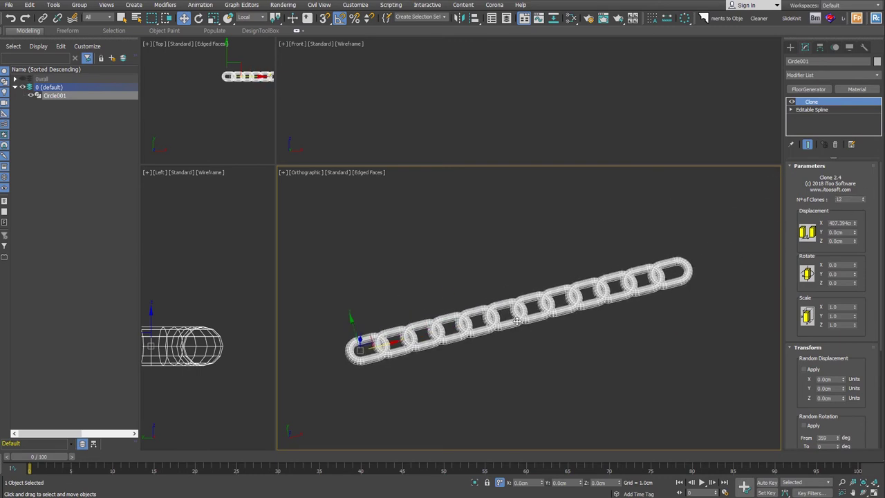
{"action": "left_click_drag", "start_coordinate": [855, 266], "coordinate": [847, 273]}
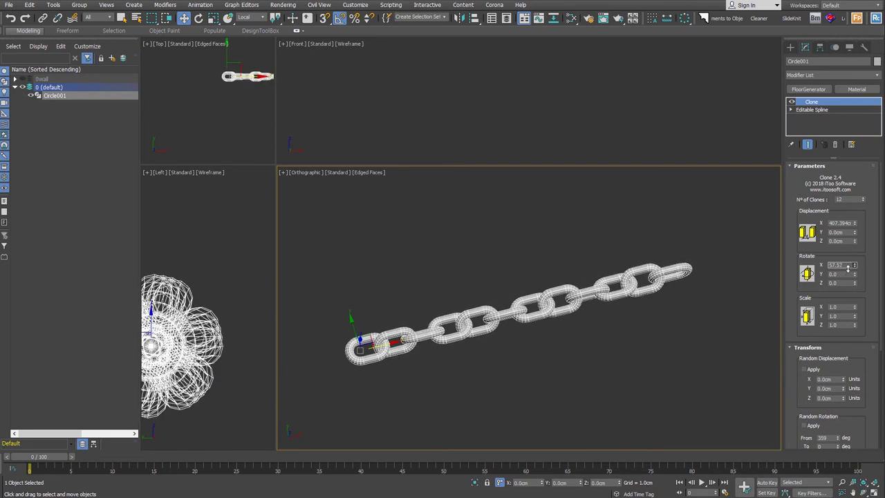
{"action": "left_click_drag", "start_coordinate": [863, 200], "coordinate": [863, 181]}
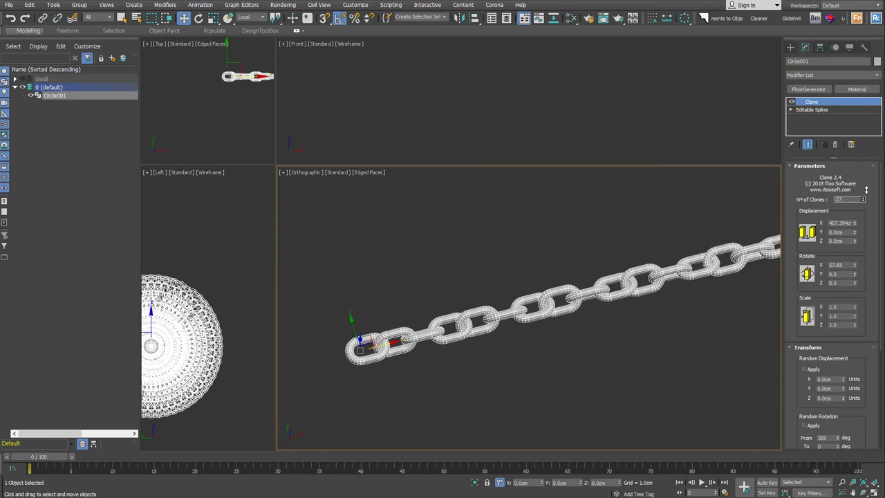
Draw a smooth wavy Line002 spline below the chain, with viewport rendering turned off.
{"action": "left_click", "coordinate": [790, 47]}
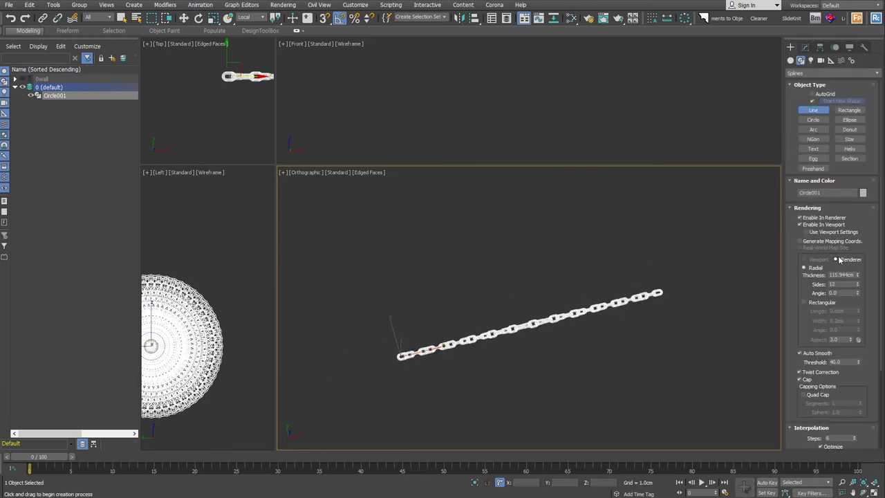
{"action": "scroll", "coordinate": [806, 348], "scroll_direction": "down", "scroll_amount": 3}
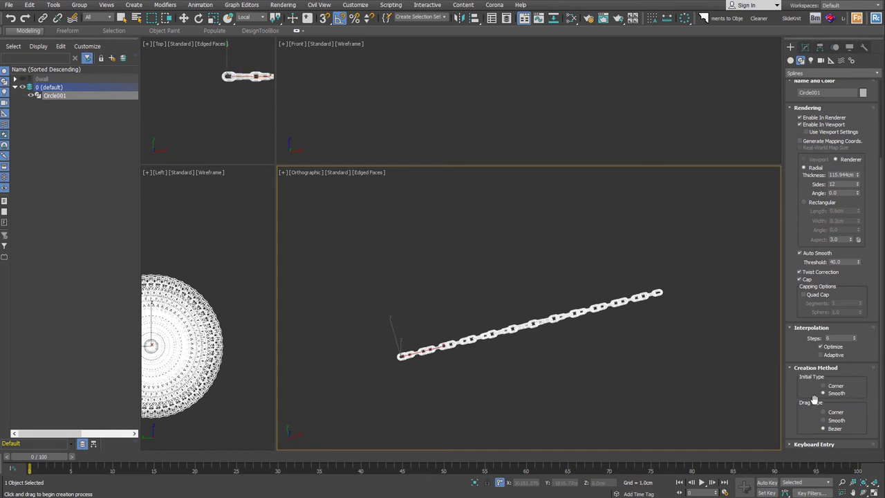
{"action": "left_click", "coordinate": [665, 313]}
{"action": "left_click", "coordinate": [558, 359]}
{"action": "left_click", "coordinate": [481, 423]}
{"action": "left_click", "coordinate": [425, 407]}
{"action": "right_click", "coordinate": [424, 407]}
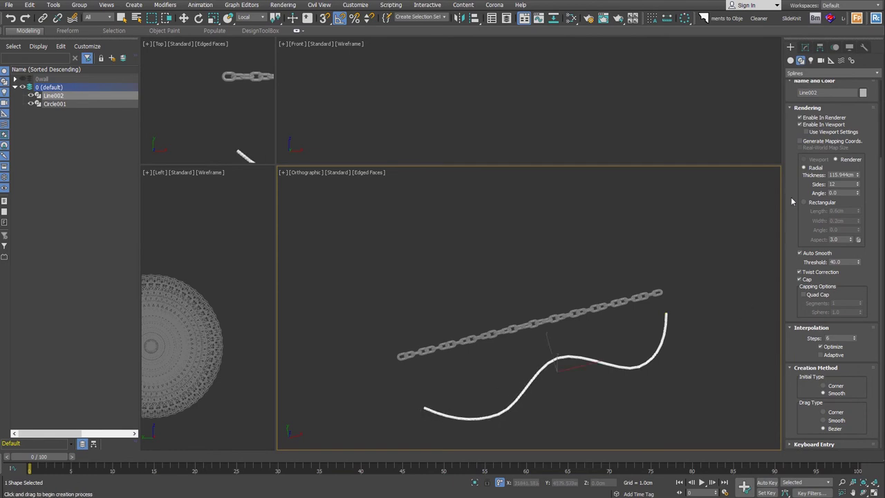
{"action": "left_click", "coordinate": [798, 124]}
Select the chain and bring up its modifier list.
{"action": "key", "text": "w"}
{"action": "left_click", "coordinate": [608, 307]}
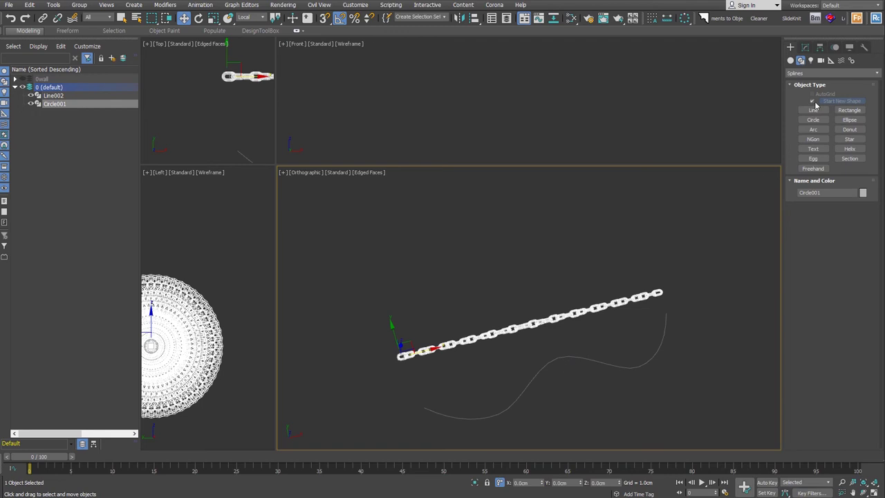
{"action": "left_click", "coordinate": [805, 46]}
{"action": "left_click", "coordinate": [830, 74]}
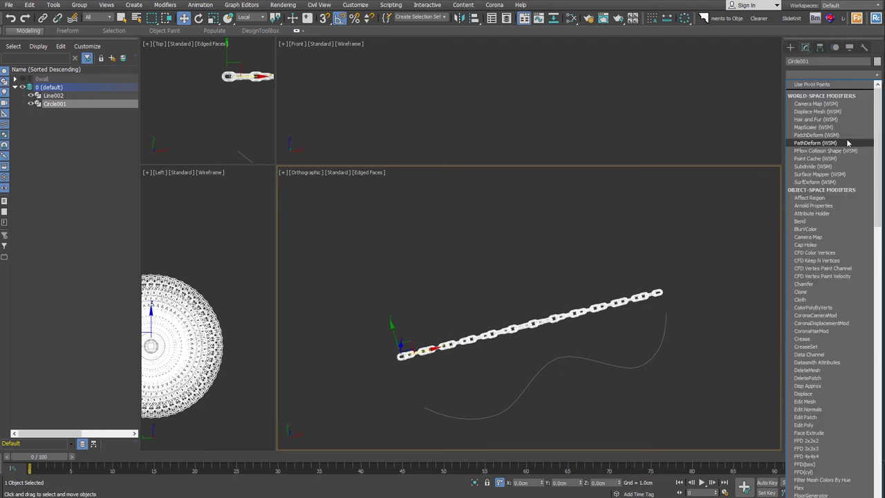
Add Path Deform Binding (WSM), pick Line002 as the path, and move the chain onto it.
{"action": "left_click", "coordinate": [816, 142]}
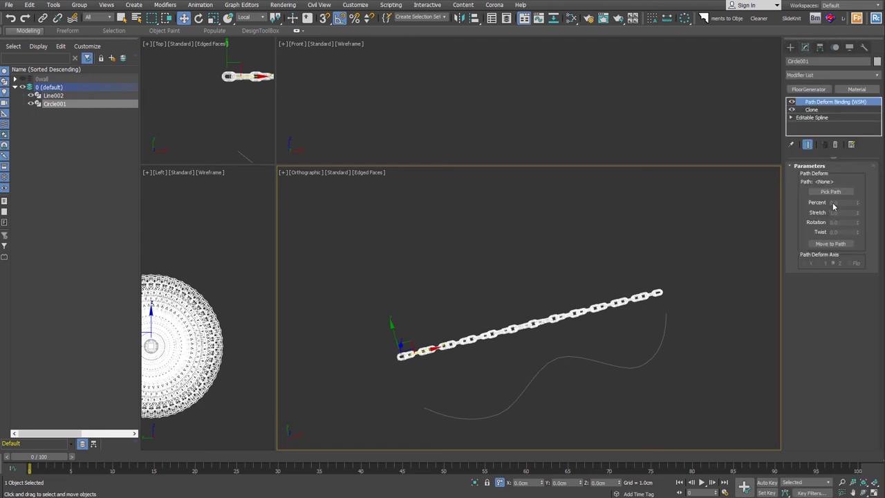
{"action": "left_click", "coordinate": [830, 192]}
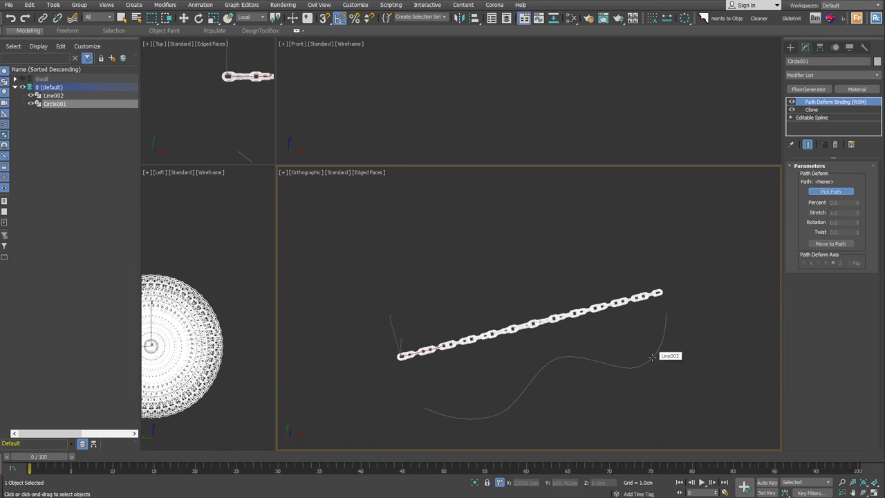
{"action": "left_click", "coordinate": [652, 356]}
{"action": "left_click", "coordinate": [833, 243]}
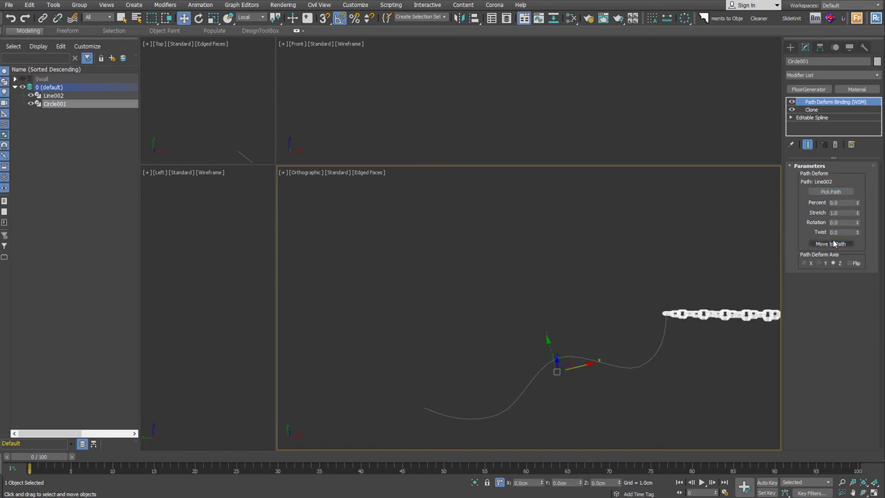
Set the Path Deform axis to X and Percent to 7.0.
{"action": "left_click", "coordinate": [827, 265]}
{"action": "left_click", "coordinate": [805, 263]}
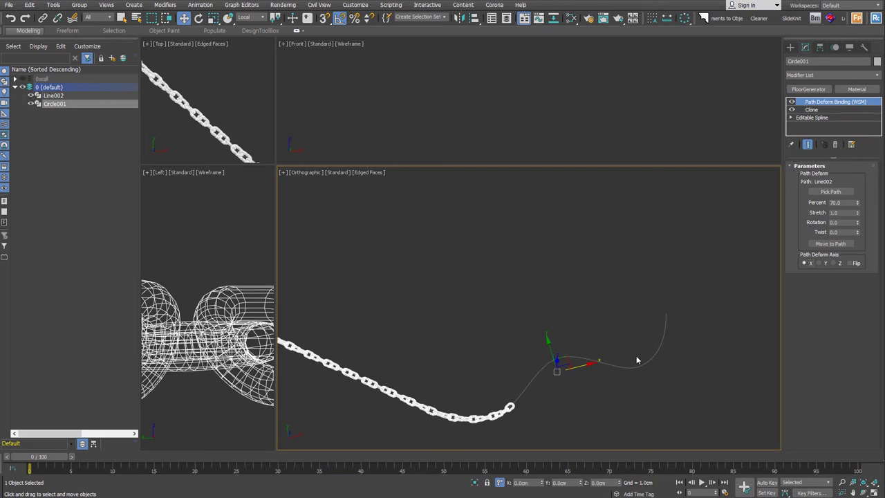
{"action": "left_click_drag", "start_coordinate": [858, 204], "coordinate": [856, 184]}
{"action": "scroll", "coordinate": [553, 263], "scroll_direction": "up", "scroll_amount": 2}
{"action": "scroll", "coordinate": [568, 291], "scroll_direction": "up", "scroll_amount": 2}
{"action": "scroll", "coordinate": [600, 251], "scroll_direction": "up", "scroll_amount": 2}
{"action": "scroll", "coordinate": [525, 306], "scroll_direction": "up", "scroll_amount": 1}
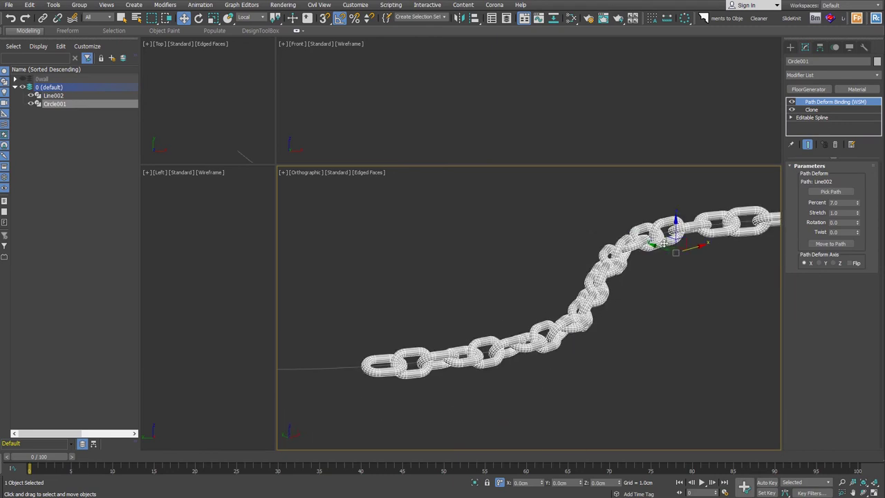
{"action": "scroll", "coordinate": [501, 321], "scroll_direction": "down", "scroll_amount": 3}
Raise the Clone modifier's count to 50 links along Line002, then reselect the chain.
{"action": "left_click", "coordinate": [813, 109]}
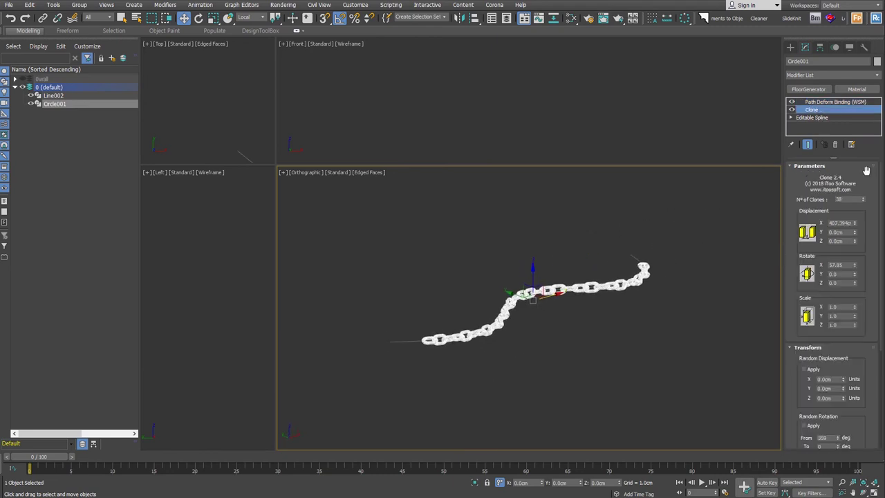
{"action": "left_click_drag", "start_coordinate": [863, 199], "coordinate": [865, 191]}
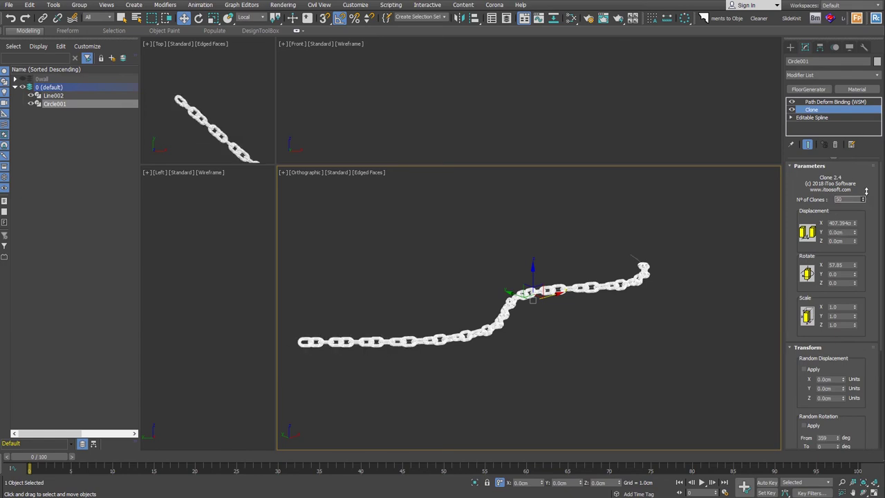
{"action": "left_click", "coordinate": [653, 317]}
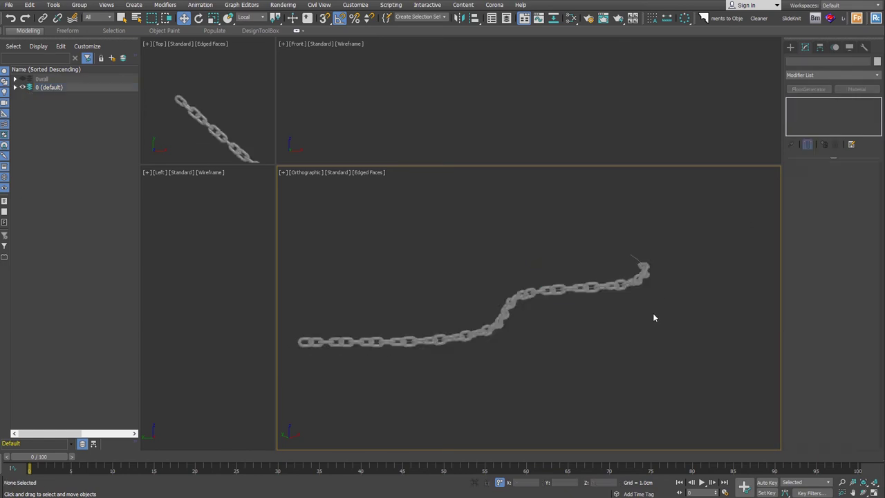
{"action": "left_click", "coordinate": [624, 287]}
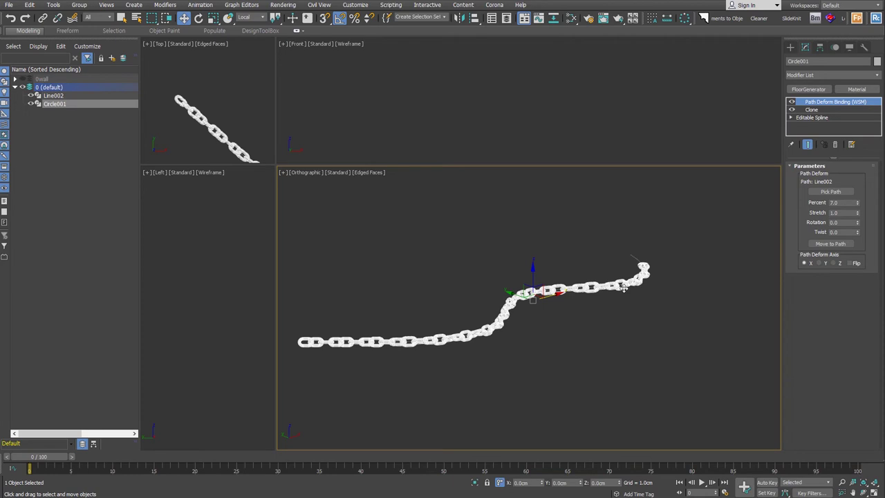
Delete the chain and Line002, unhide the wall layer, and view the wall from the front.
{"action": "key", "text": "ctrl+a"}
{"action": "key", "text": "Delete"}
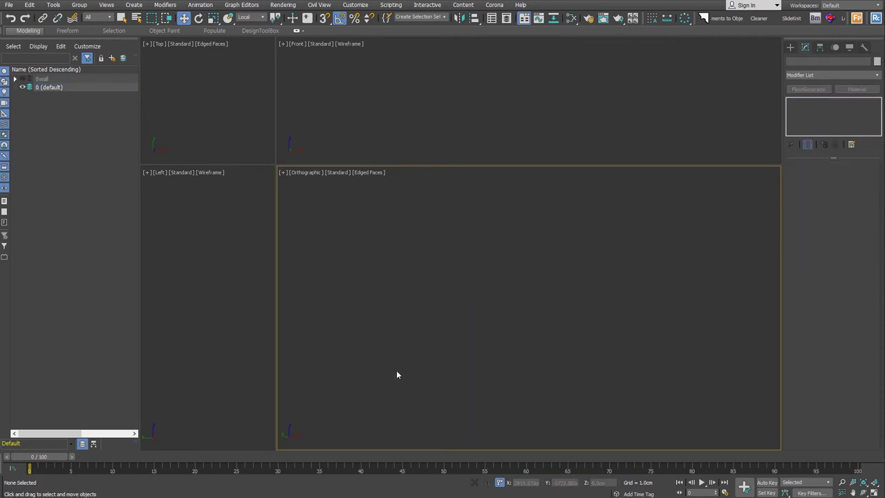
{"action": "left_click", "coordinate": [22, 79]}
{"action": "key", "text": "z"}
{"action": "left_click", "coordinate": [551, 336]}
{"action": "key", "text": "f"}
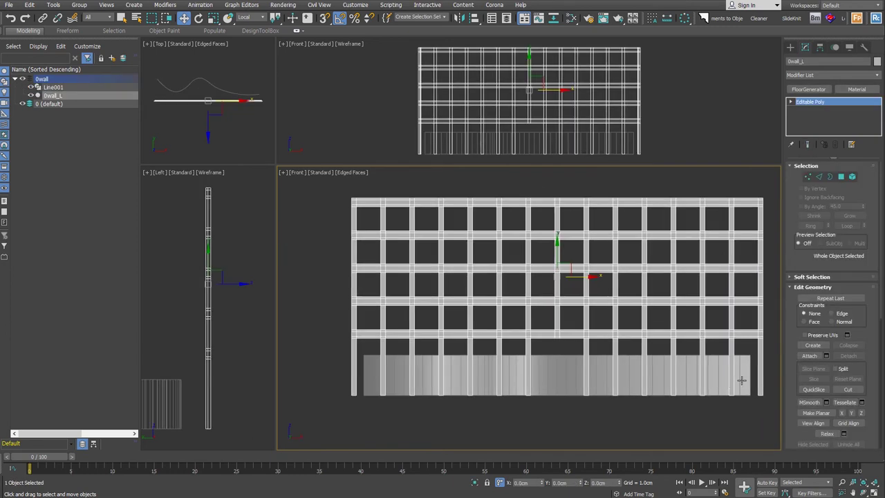
Create a 300 × 300 cm plane over a lower window with one length and width segment.
{"action": "left_click", "coordinate": [790, 47]}
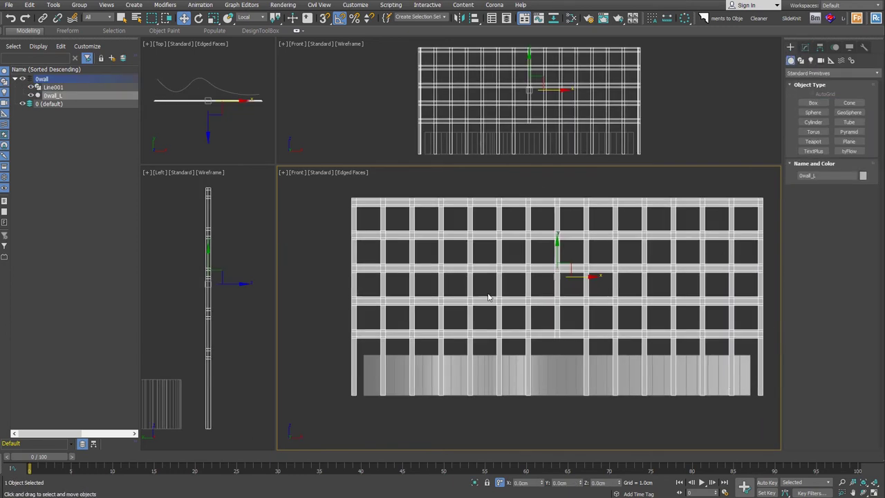
{"action": "left_click", "coordinate": [849, 141]}
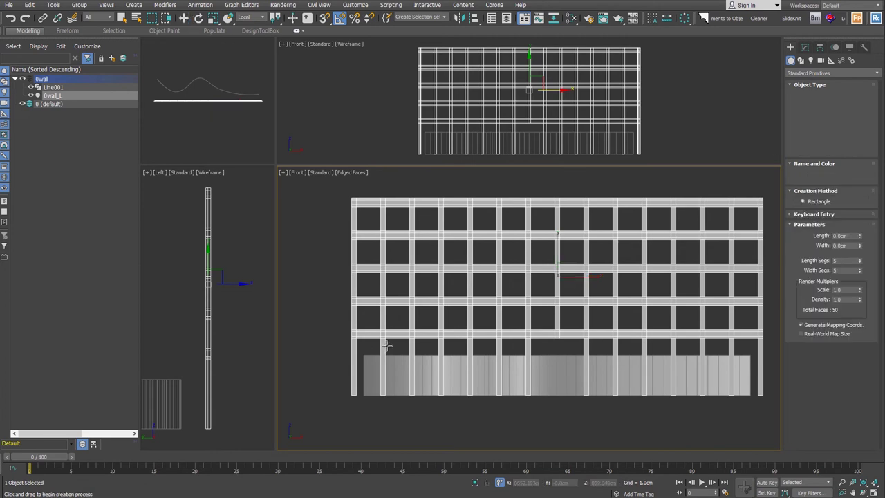
{"action": "scroll", "coordinate": [372, 324], "scroll_direction": "up", "scroll_amount": 6}
{"action": "left_click_drag", "start_coordinate": [316, 256], "coordinate": [409, 350]}
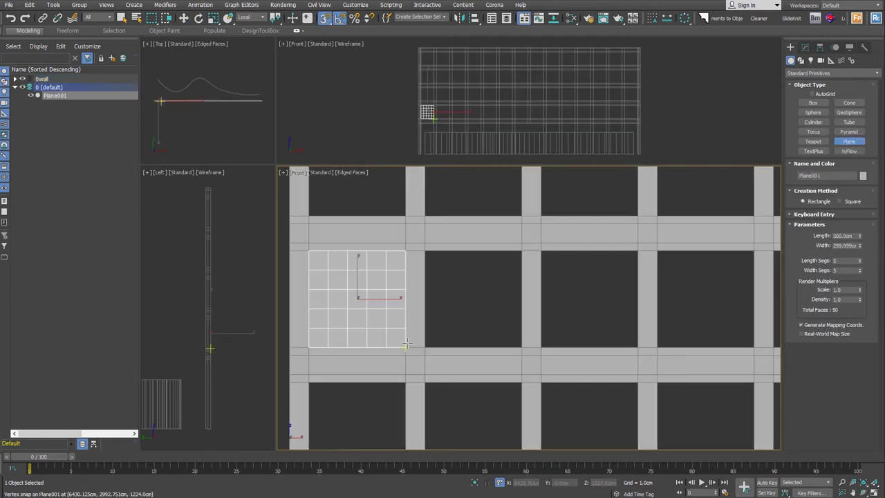
{"action": "scroll", "coordinate": [297, 318], "scroll_direction": "up", "scroll_amount": 1}
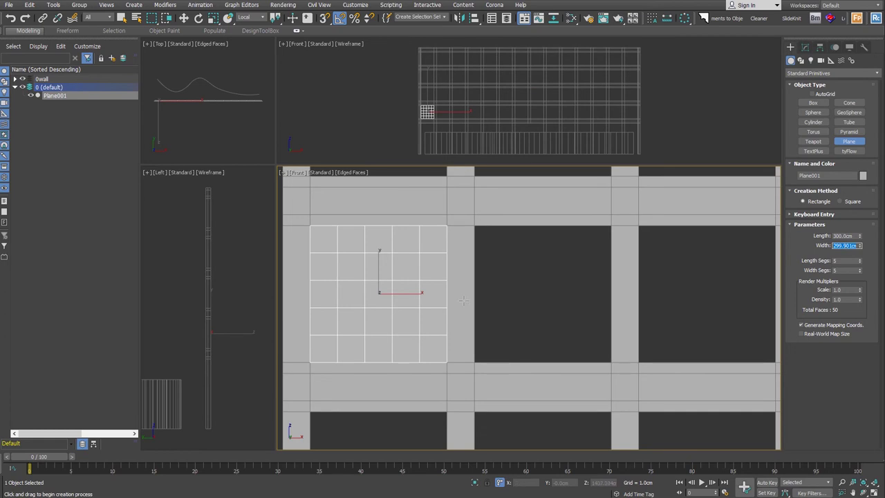
{"action": "left_click", "coordinate": [805, 47]}
{"action": "type", "text": "300"}
{"action": "key", "text": "Return"}
{"action": "right_click", "coordinate": [860, 201]}
{"action": "right_click", "coordinate": [860, 211]}
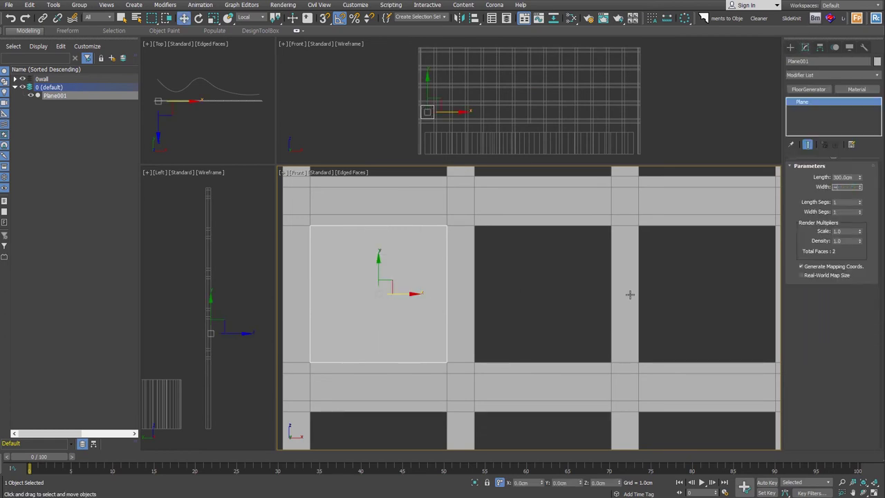
Inset the plane's polygon to form a border, then extrude the inset polygon.
{"action": "key", "text": "4"}
{"action": "left_click", "coordinate": [355, 267]}
{"action": "right_click", "coordinate": [355, 267]}
{"action": "left_click", "coordinate": [308, 309]}
{"action": "mouse_move", "coordinate": [378, 288]}
{"action": "middle_mouse_down", "text": "alt"}
{"action": "mouse_move", "coordinate": [380, 295]}
{"action": "mouse_move", "coordinate": [397, 268]}
{"action": "middle_mouse_up", "text": "alt"}
{"action": "right_click", "coordinate": [378, 289]}
{"action": "left_click", "coordinate": [371, 317]}
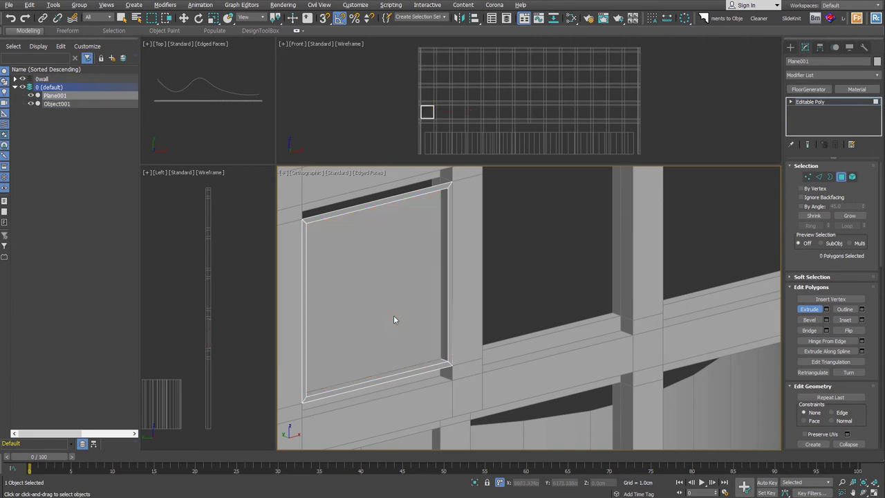
Detach the inner polygon as its own panel and undo the trial Shell.
{"action": "key", "text": "Return"}
{"action": "left_click", "coordinate": [397, 301]}
{"action": "left_click_drag", "start_coordinate": [397, 302], "coordinate": [401, 310]}
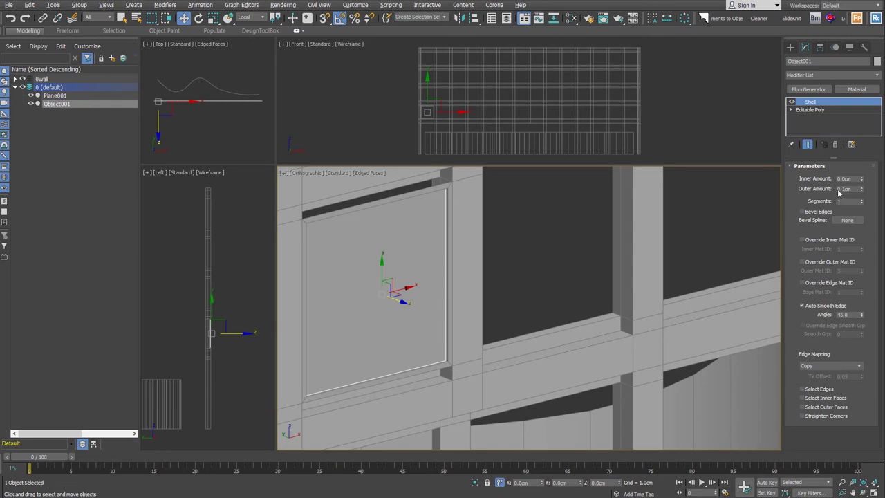
{"action": "key", "text": "ctrl+z"}
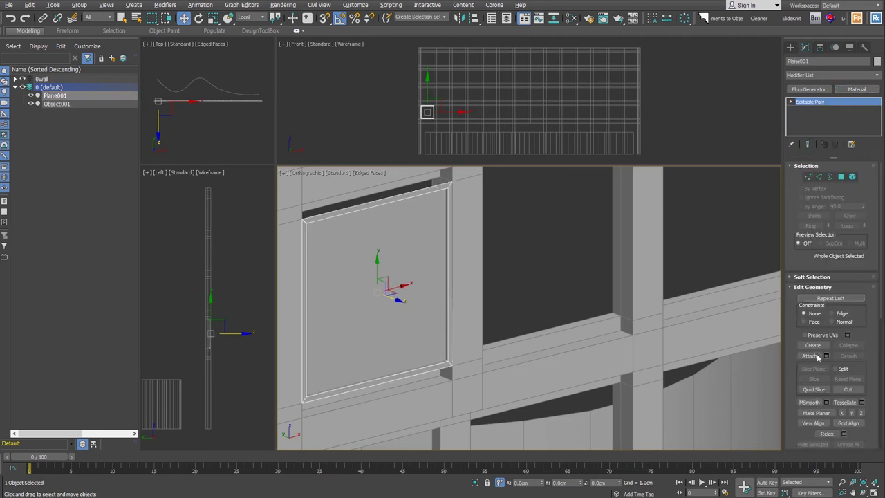
Attach Object001 back into Plane001 and move the panel into the window opening.
{"action": "left_click", "coordinate": [809, 355]}
{"action": "left_click", "coordinate": [410, 216]}
{"action": "key", "text": "w"}
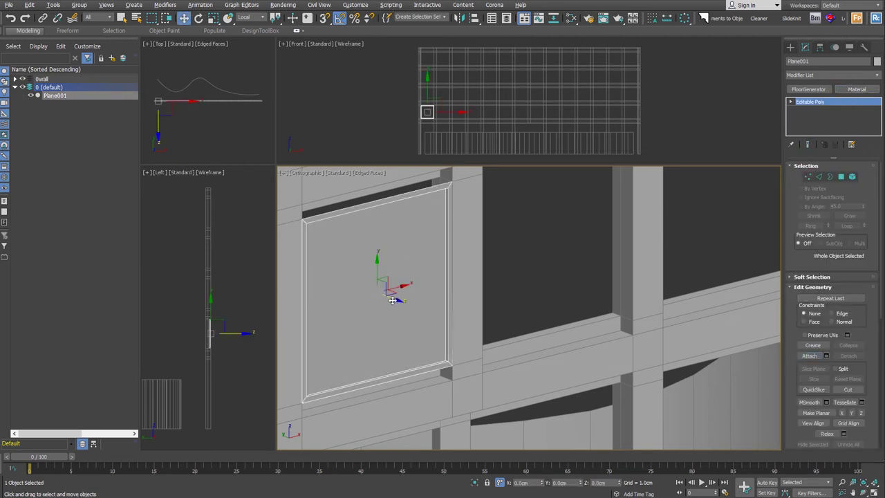
{"action": "left_click_drag", "start_coordinate": [389, 289], "coordinate": [378, 295]}
{"action": "middle_click_drag", "start_coordinate": [378, 296], "coordinate": [476, 272]}
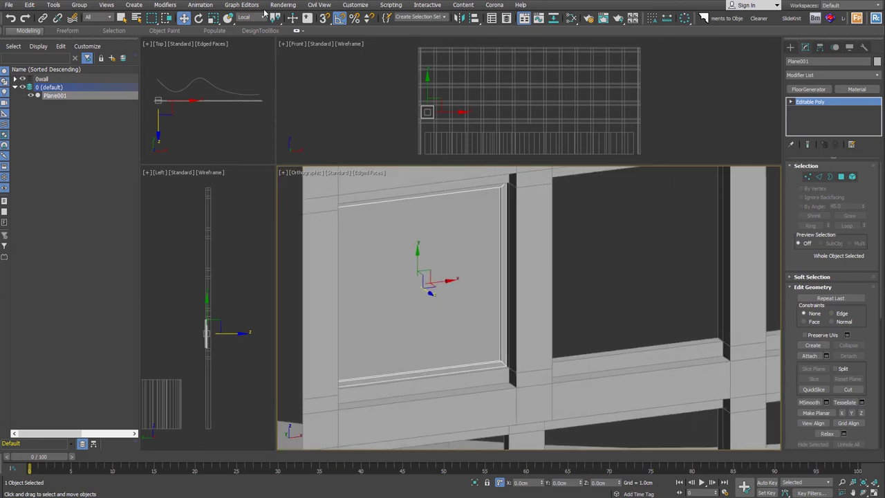
{"action": "mouse_move", "coordinate": [456, 283]}
{"action": "left_mouse_down"}
{"action": "mouse_move", "coordinate": [467, 277]}
{"action": "mouse_move", "coordinate": [471, 285]}
{"action": "left_mouse_up"}
{"action": "scroll", "coordinate": [523, 312], "scroll_direction": "down", "scroll_amount": 2}
{"action": "left_click", "coordinate": [832, 75]}
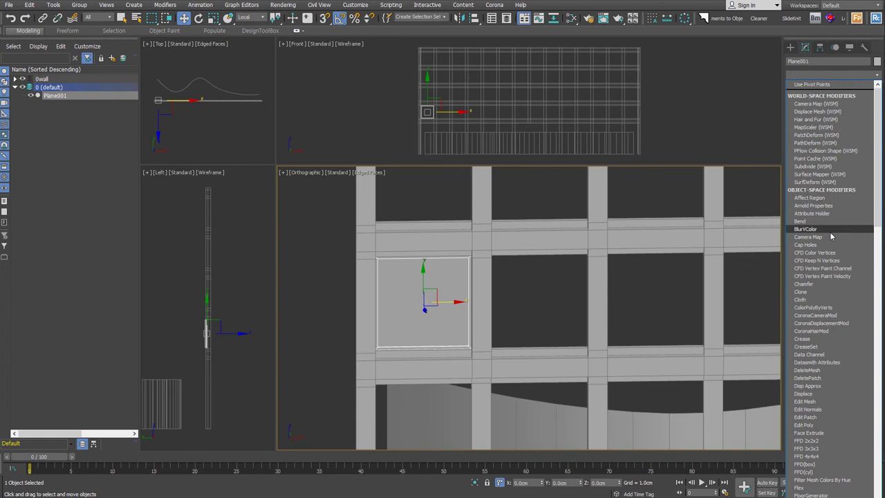
Add a Clone modifier to the panel with 360 cm X displacement.
{"action": "left_click", "coordinate": [829, 231]}
{"action": "left_click", "coordinate": [862, 197]}
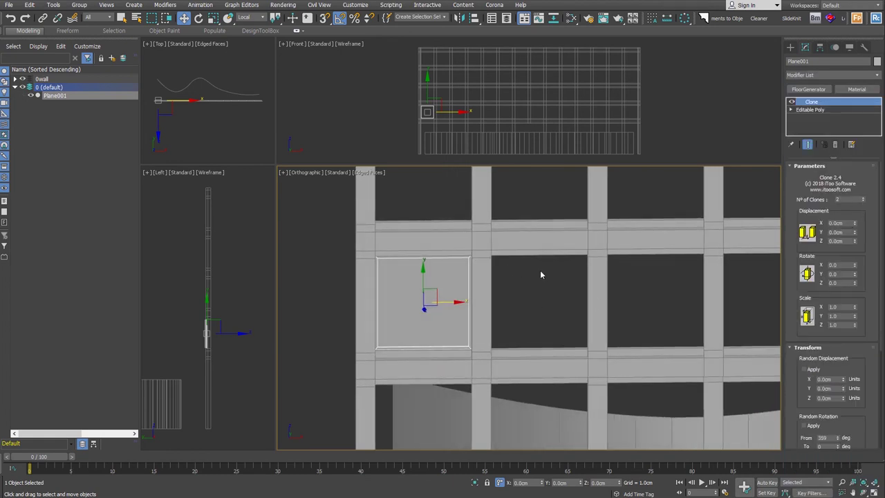
{"action": "left_click", "coordinate": [837, 222]}
{"action": "type", "text": "360"}
{"action": "key", "text": "Return"}
{"action": "left_click", "coordinate": [585, 350]}
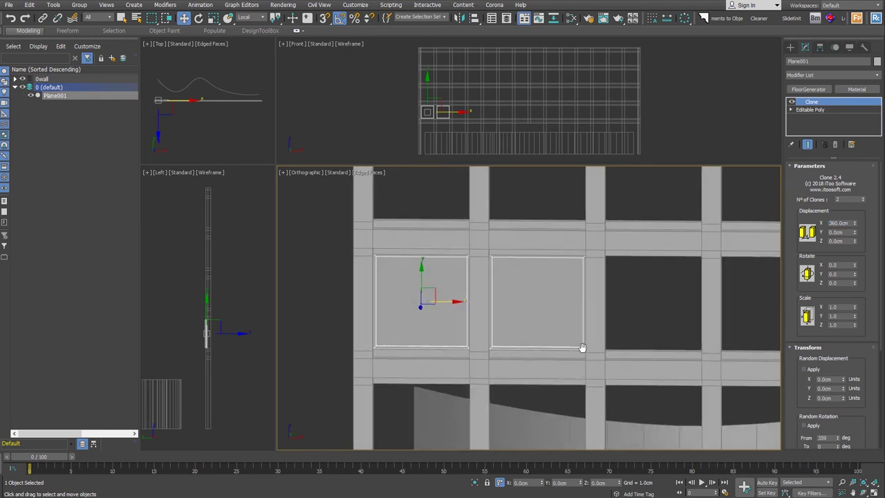
Raise the panel's clone count to 14 across the facade.
{"action": "middle_click_drag", "start_coordinate": [570, 286], "coordinate": [523, 268]}
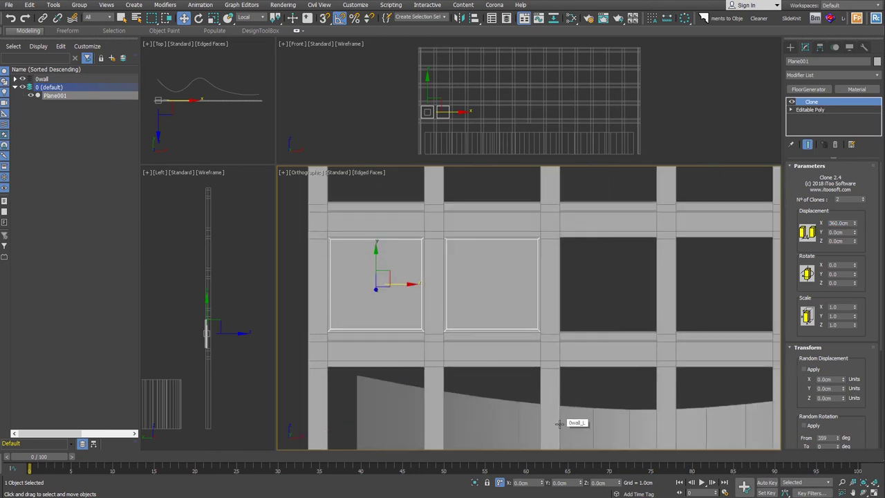
{"action": "left_click", "coordinate": [862, 197]}
{"action": "left_click", "coordinate": [862, 197]}
{"action": "left_click", "coordinate": [862, 197]}
{"action": "left_click", "coordinate": [862, 197]}
{"action": "key", "text": "z"}
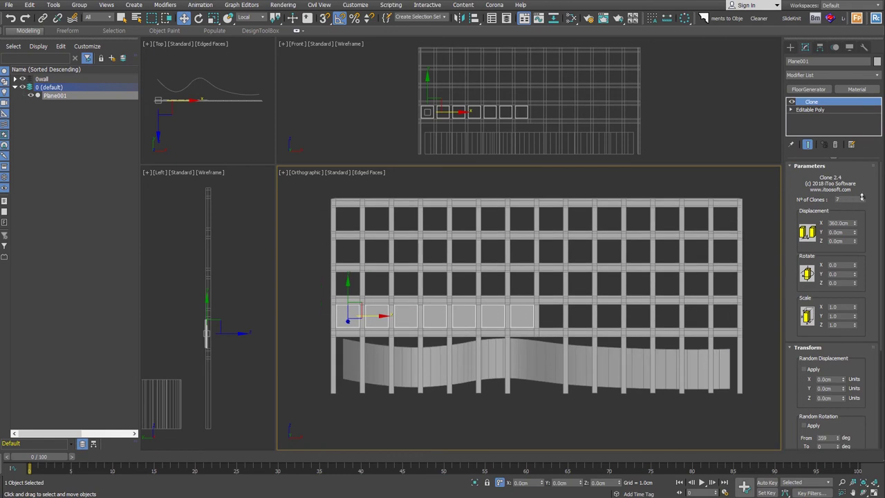
{"action": "left_click_drag", "start_coordinate": [862, 198], "coordinate": [862, 186]}
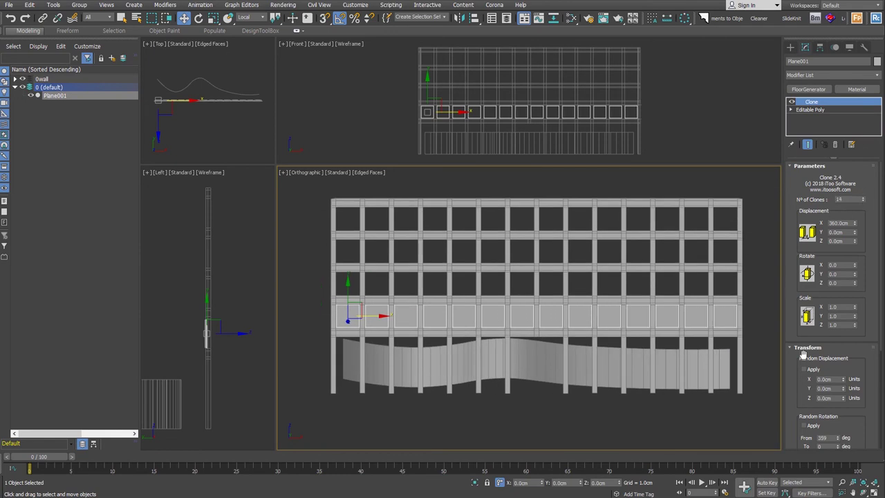
Copy and paste the Clone modifier, setting Y displacement 410 cm and 4 clones.
{"action": "right_click", "coordinate": [830, 104]}
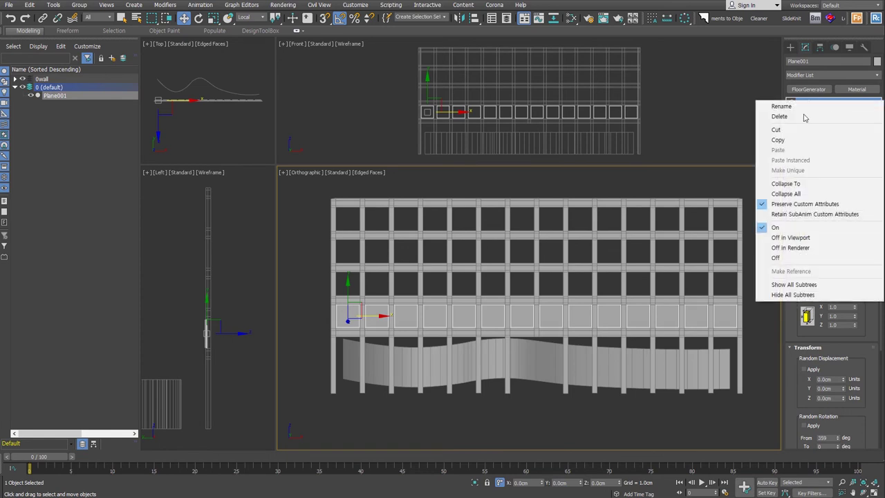
{"action": "left_click", "coordinate": [798, 142]}
{"action": "right_click", "coordinate": [820, 108]}
{"action": "left_click", "coordinate": [799, 154]}
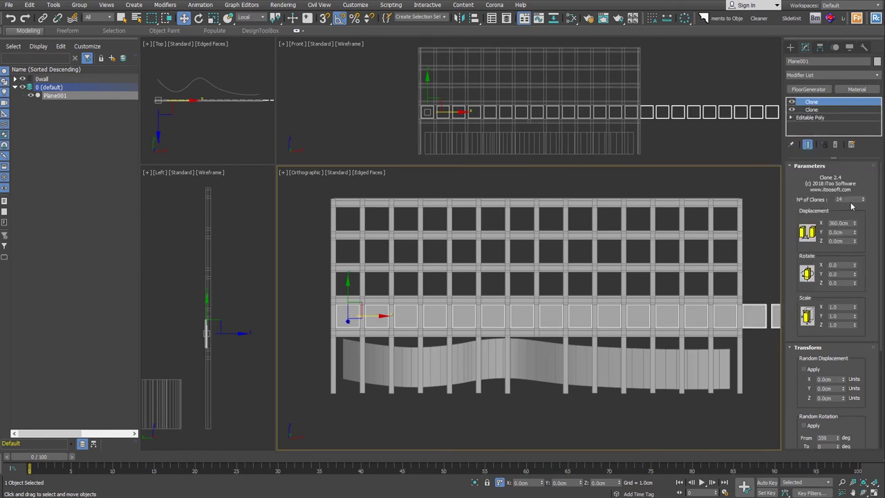
{"action": "left_click", "coordinate": [844, 240]}
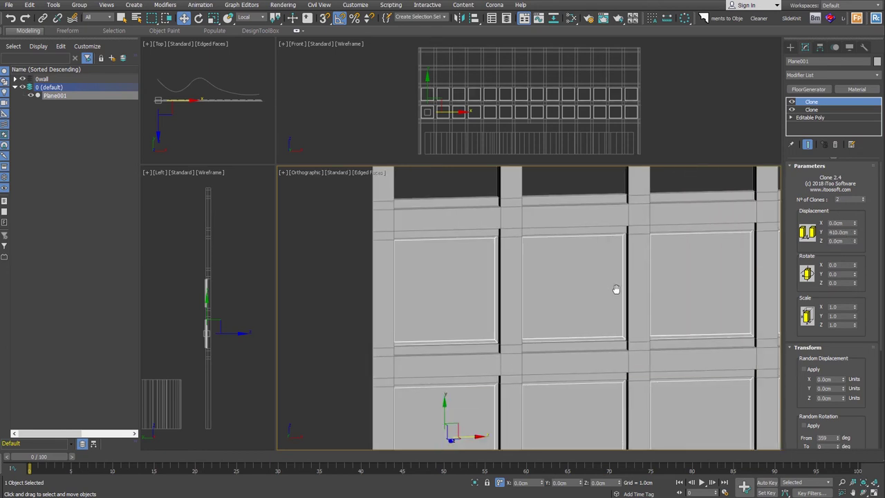
{"action": "scroll", "coordinate": [569, 351], "scroll_direction": "down", "scroll_amount": 5}
{"action": "scroll", "coordinate": [569, 373], "scroll_direction": "down", "scroll_amount": 4}
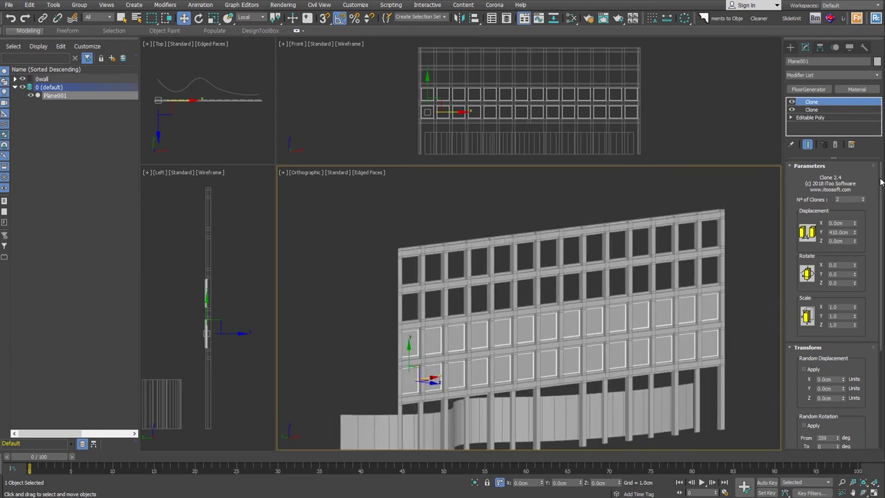
{"action": "left_click", "coordinate": [862, 198]}
{"action": "left_click", "coordinate": [862, 198]}
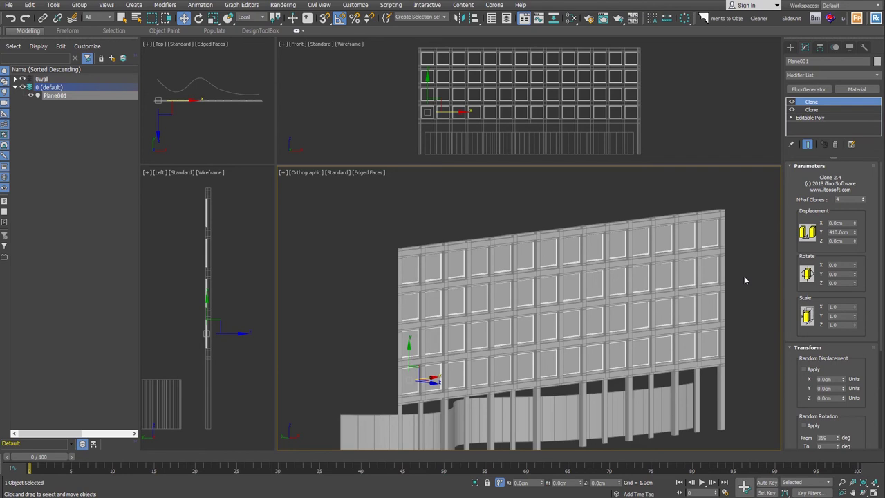
Review the base geometry and both Clone modifiers in the stack, then orbit the facade.
{"action": "left_click", "coordinate": [827, 121]}
{"action": "scroll", "coordinate": [411, 388], "scroll_direction": "up", "scroll_amount": 3}
{"action": "scroll", "coordinate": [412, 389], "scroll_direction": "up", "scroll_amount": 3}
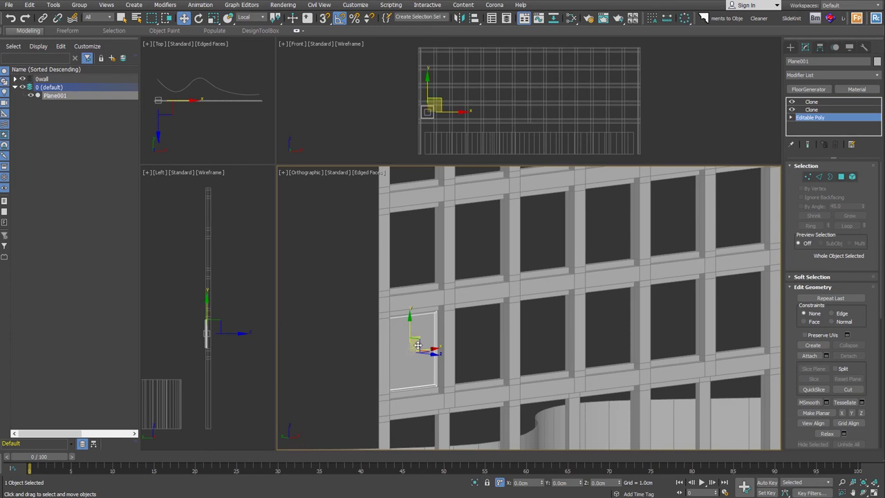
{"action": "left_click", "coordinate": [828, 109]}
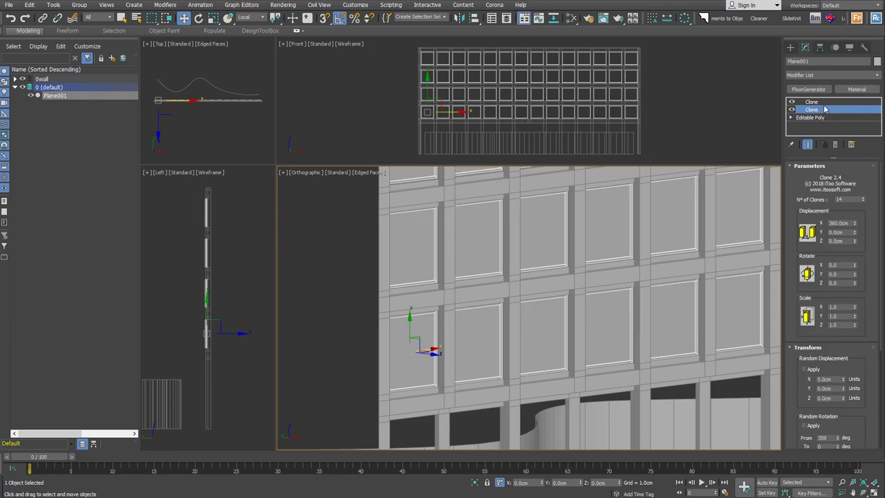
{"action": "left_click", "coordinate": [827, 101]}
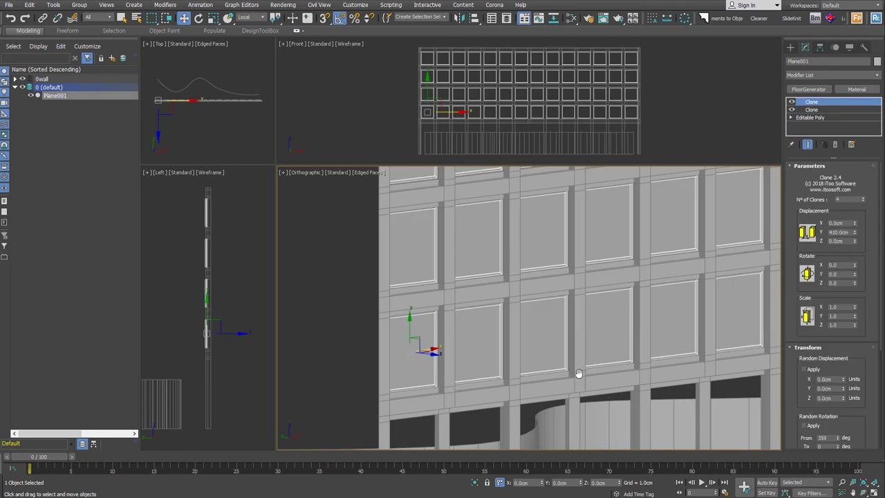
{"action": "middle_click_drag", "start_coordinate": [611, 398], "coordinate": [442, 325], "text": "alt"}
{"action": "scroll", "coordinate": [443, 325], "scroll_direction": "down", "scroll_amount": 3}
{"action": "scroll", "coordinate": [442, 324], "scroll_direction": "up", "scroll_amount": 3}
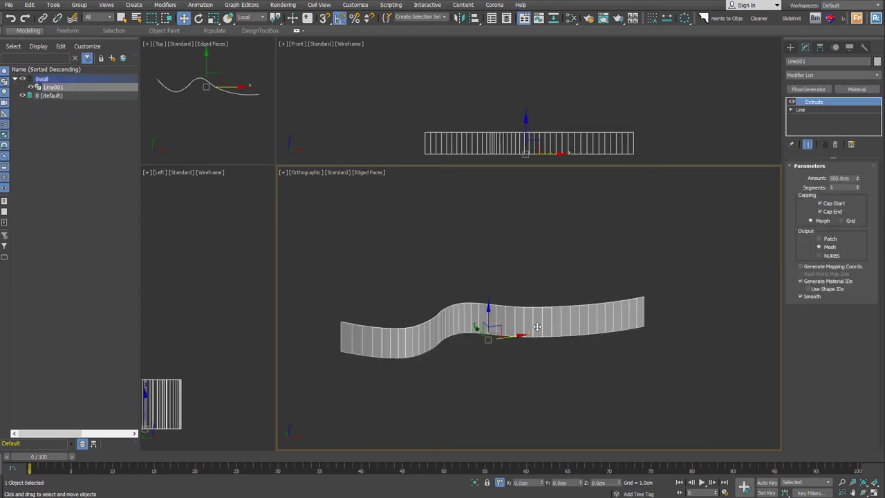
Draw a box beside the wavy curve in the top view.
{"action": "middle_click_drag", "start_coordinate": [666, 326], "coordinate": [640, 324]}
{"action": "key", "text": "b"}
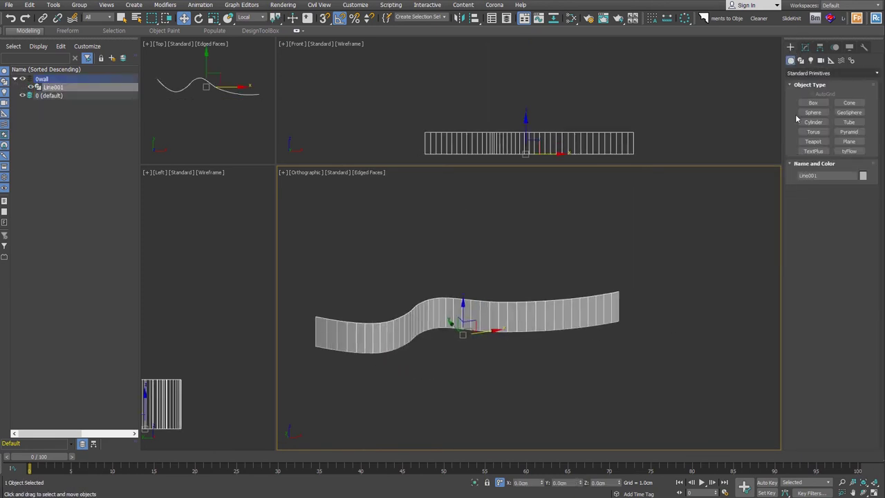
{"action": "key", "text": "t"}
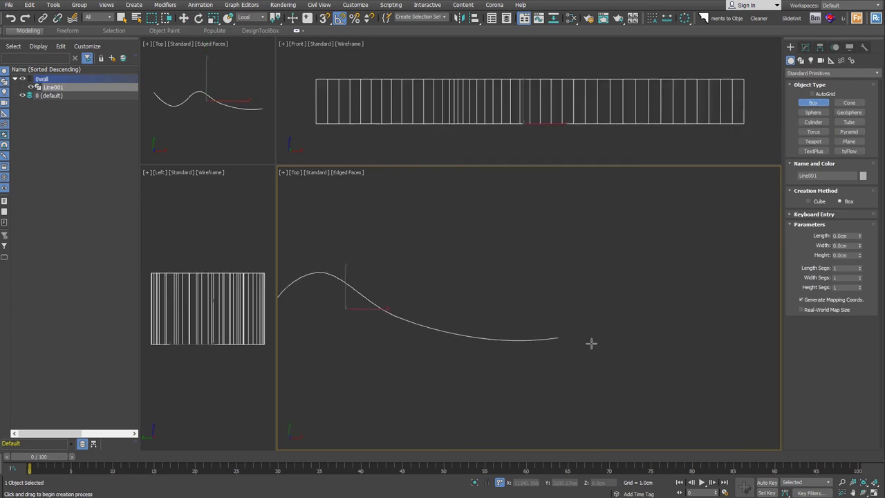
{"action": "left_click_drag", "start_coordinate": [546, 346], "coordinate": [551, 352]}
{"action": "left_click", "coordinate": [556, 279]}
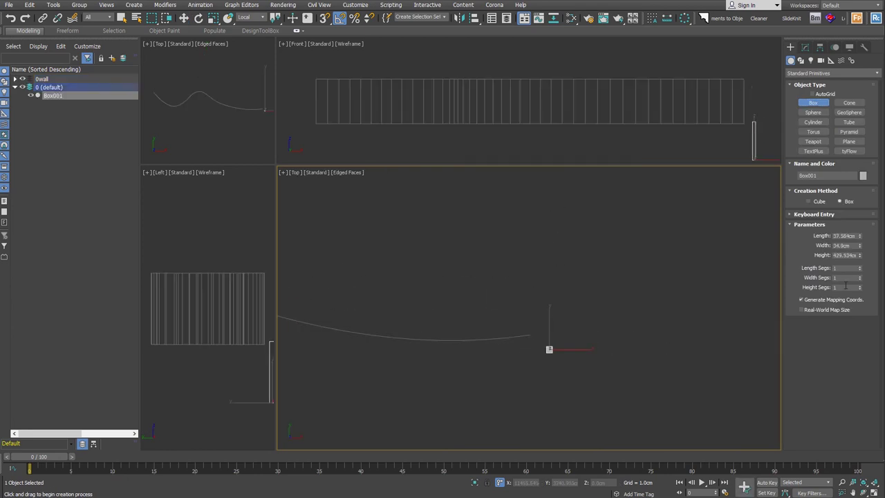
Set the box to 30 cm length, 30 cm width and 400 cm height.
{"action": "double_click", "coordinate": [842, 245]}
{"action": "type", "text": "30"}
{"action": "double_click", "coordinate": [842, 236]}
{"action": "type", "text": "30"}
{"action": "key", "text": "Tab"}
{"action": "key", "text": "Tab"}
{"action": "type", "text": "400"}
{"action": "key", "text": "Return"}
{"action": "scroll", "coordinate": [622, 315], "scroll_direction": "down", "scroll_amount": 2}
{"action": "key", "text": "w"}
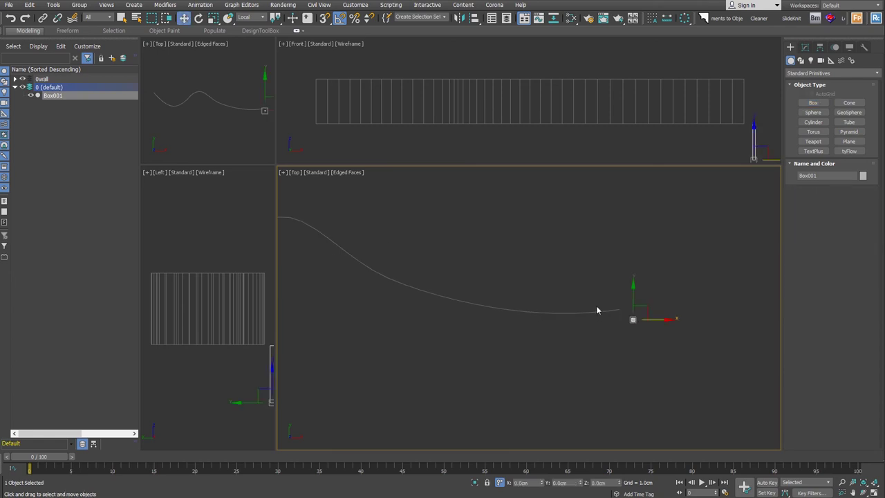
{"action": "middle_click_drag", "start_coordinate": [600, 312], "coordinate": [581, 312]}
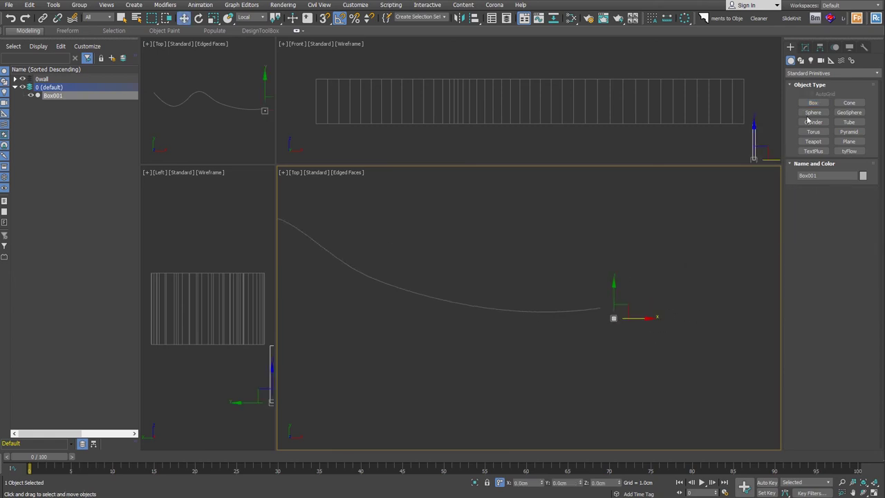
Add a Clone modifier with 2 clones to the box, then a PathDeform (WSM).
{"action": "left_click", "coordinate": [805, 47]}
{"action": "left_click", "coordinate": [829, 73]}
{"action": "left_click", "coordinate": [833, 293]}
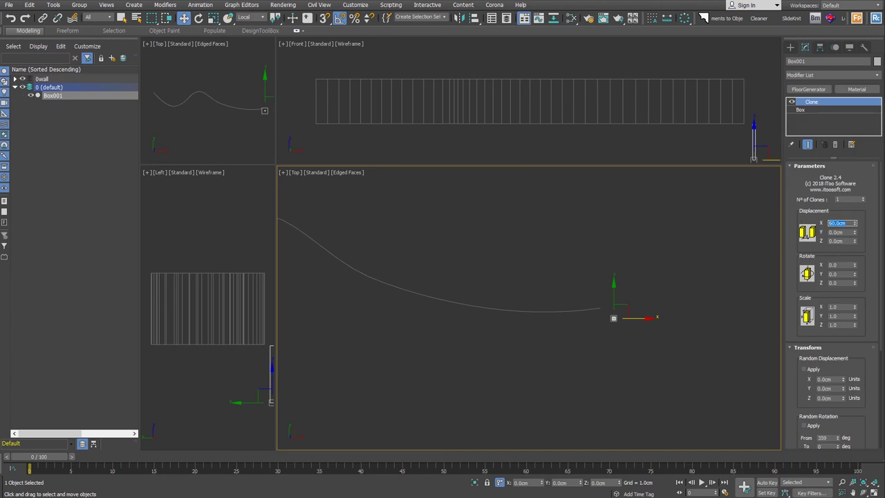
{"action": "left_click", "coordinate": [863, 197]}
{"action": "scroll", "coordinate": [638, 332], "scroll_direction": "up", "scroll_amount": 3}
{"action": "scroll", "coordinate": [639, 333], "scroll_direction": "down", "scroll_amount": 2}
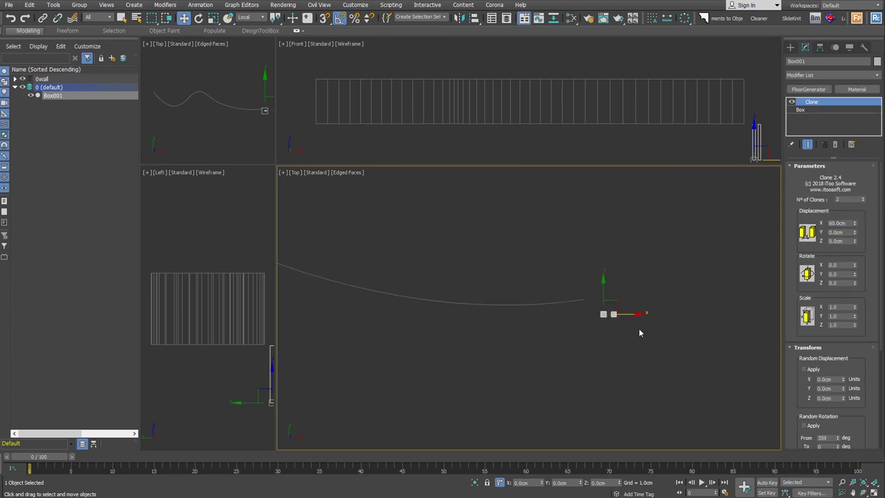
{"action": "left_click", "coordinate": [830, 75]}
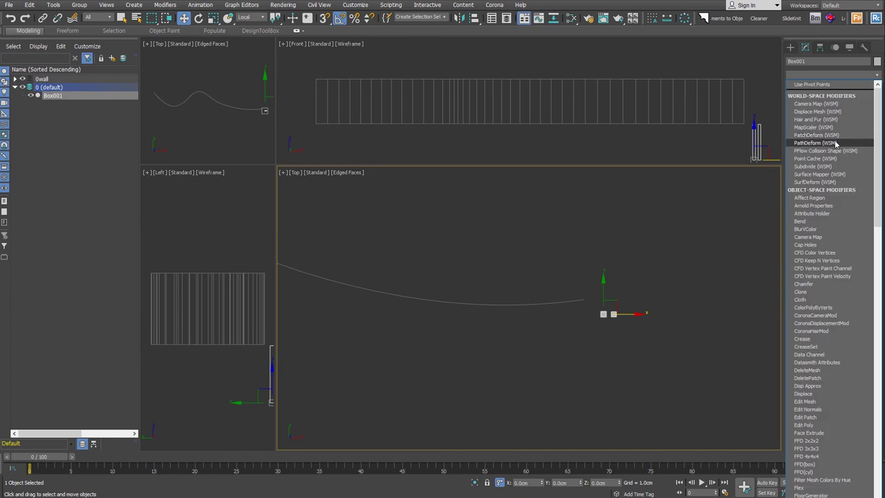
{"action": "left_click", "coordinate": [834, 143]}
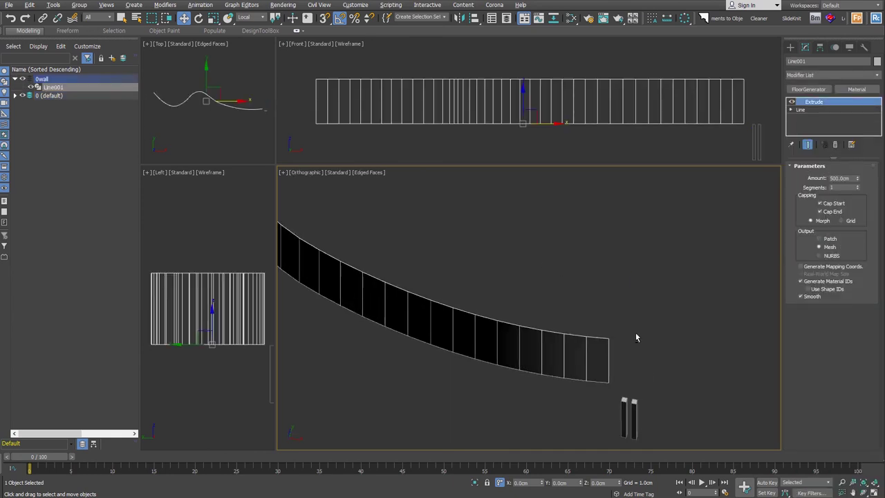
Duplicate the extruded wall Line001 as a copy named p.
{"action": "scroll", "coordinate": [635, 338], "scroll_direction": "up", "scroll_amount": 1}
{"action": "scroll", "coordinate": [626, 339], "scroll_direction": "down", "scroll_amount": 2}
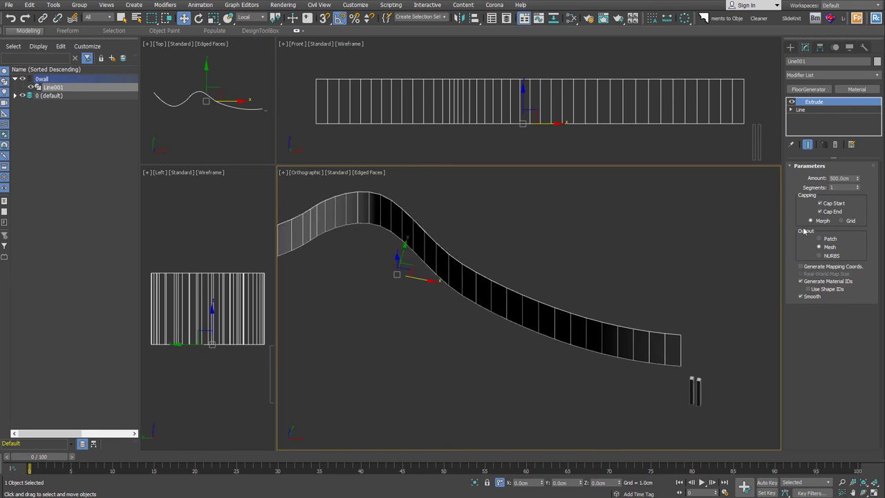
{"action": "middle_click_drag", "start_coordinate": [584, 316], "coordinate": [584, 320], "text": "alt"}
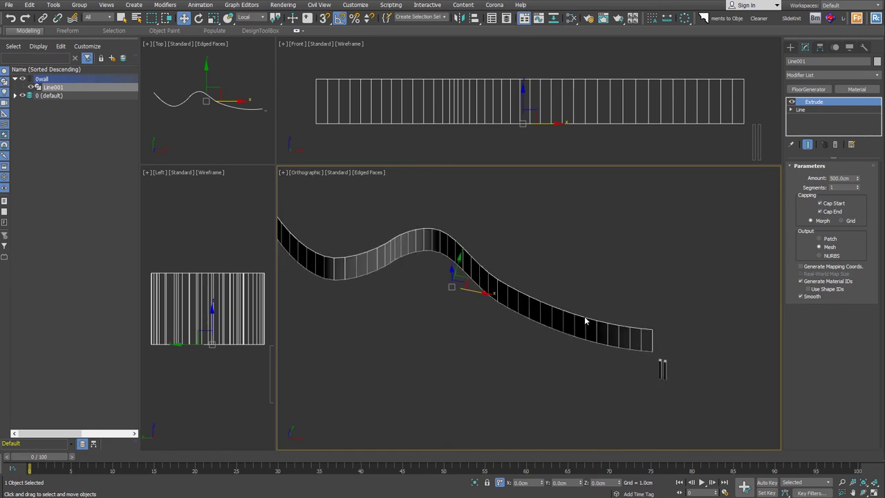
{"action": "key", "text": "ctrl+v"}
{"action": "double_click", "coordinate": [434, 266]}
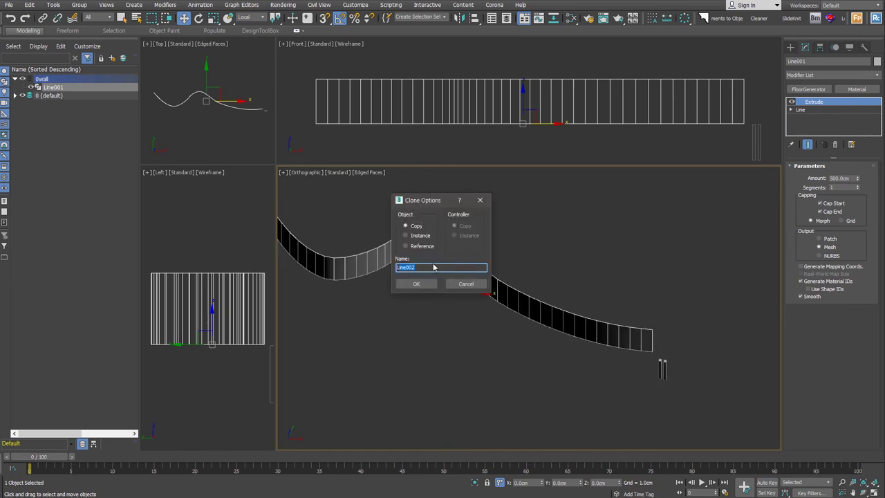
{"action": "type", "text": "p"}
{"action": "left_click", "coordinate": [415, 285]}
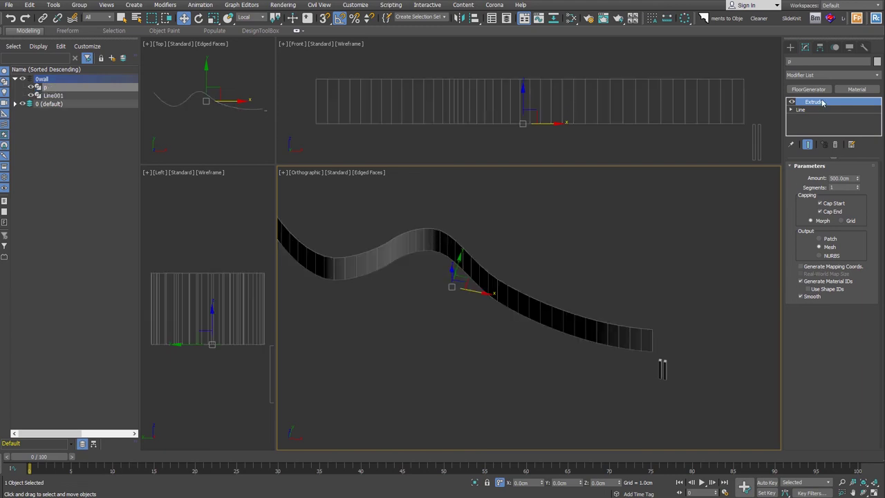
Remove the Extrude from p, then path-deform Box001 along p on the X axis, moved onto the path.
{"action": "left_click", "coordinate": [836, 144]}
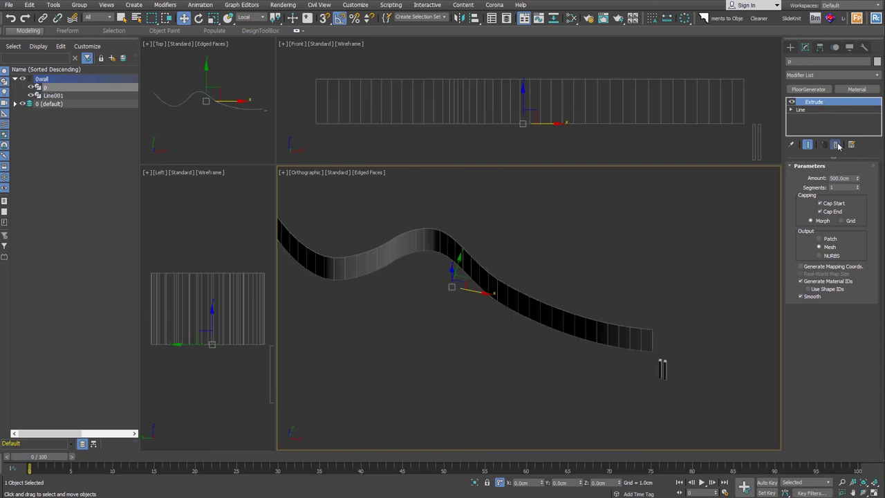
{"action": "left_click", "coordinate": [614, 369]}
{"action": "left_click", "coordinate": [662, 370]}
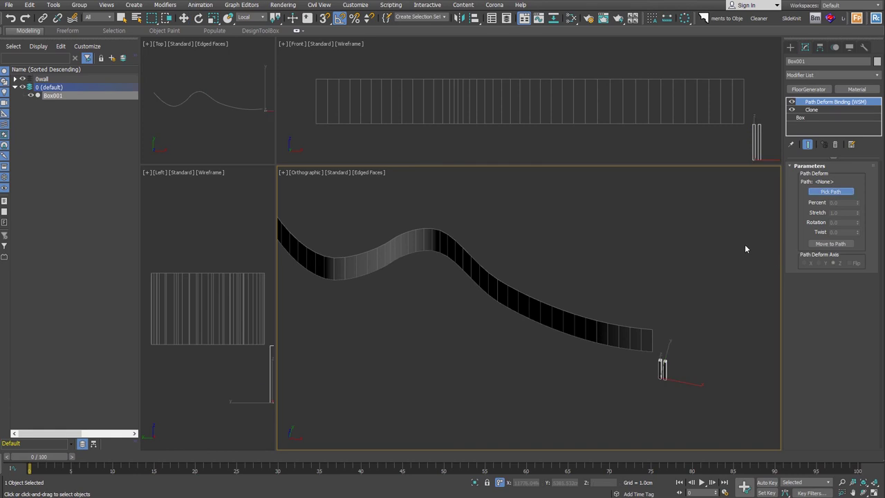
{"action": "left_click", "coordinate": [573, 336]}
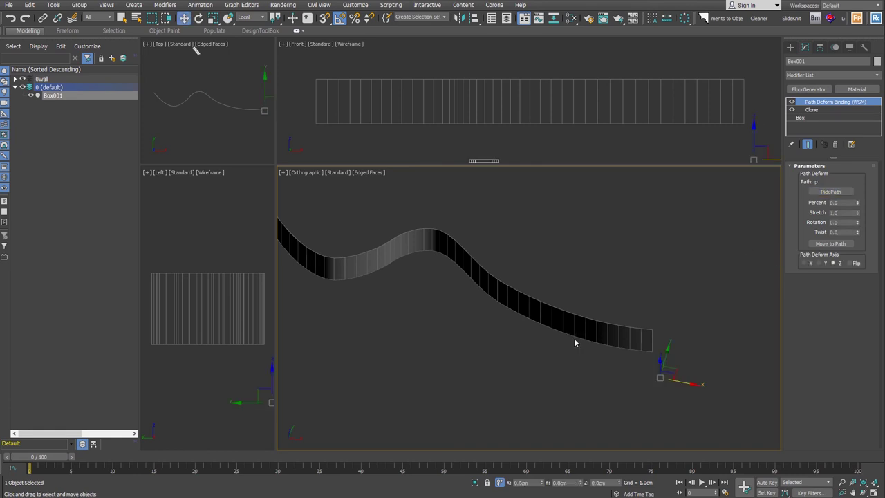
{"action": "left_click", "coordinate": [830, 244]}
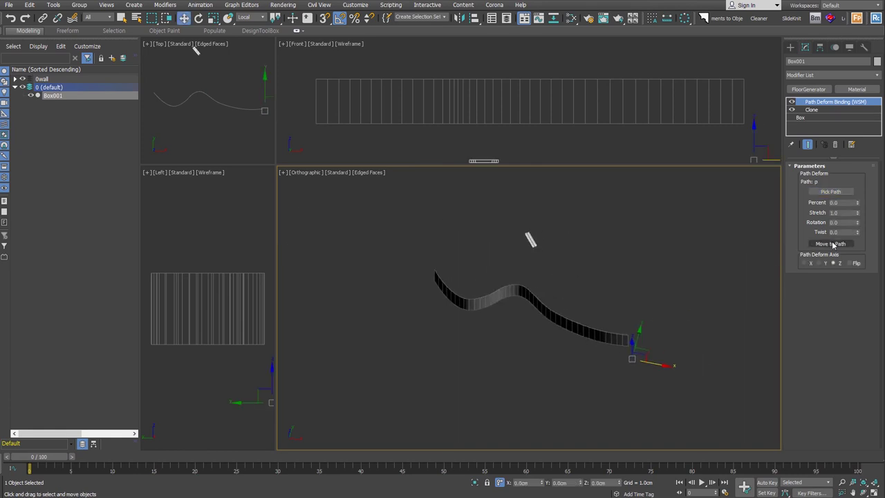
{"action": "left_click", "coordinate": [804, 264]}
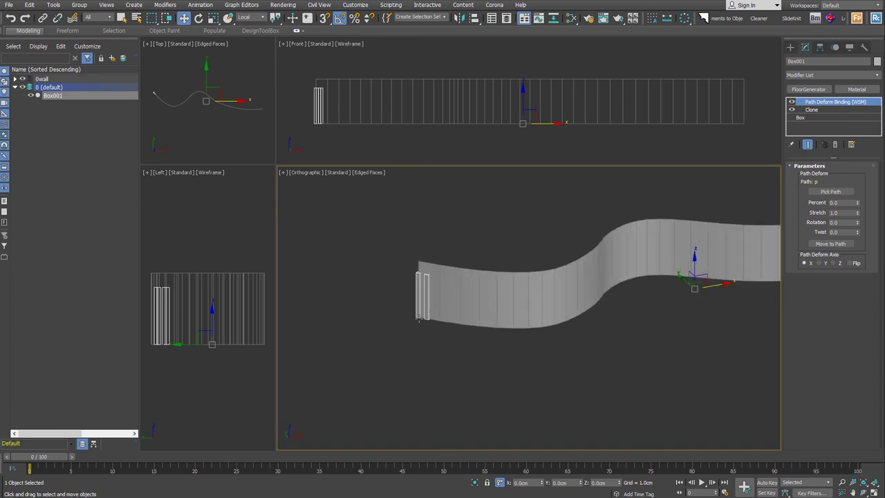
{"action": "left_click", "coordinate": [811, 109]}
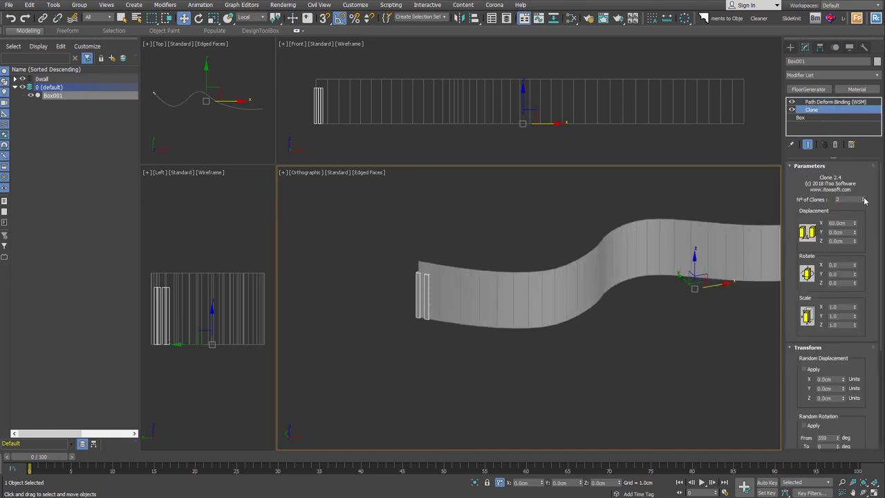
Adjust Box001's clone count to 91 so the posts fill the whole path.
{"action": "left_click_drag", "start_coordinate": [864, 200], "coordinate": [864, 166]}
{"action": "mouse_move", "coordinate": [781, 331]}
{"action": "middle_mouse_down"}
{"action": "mouse_move", "coordinate": [658, 314]}
{"action": "mouse_move", "coordinate": [606, 286]}
{"action": "mouse_move", "coordinate": [580, 294]}
{"action": "middle_mouse_up"}
{"action": "left_click_drag", "start_coordinate": [862, 200], "coordinate": [862, 228]}
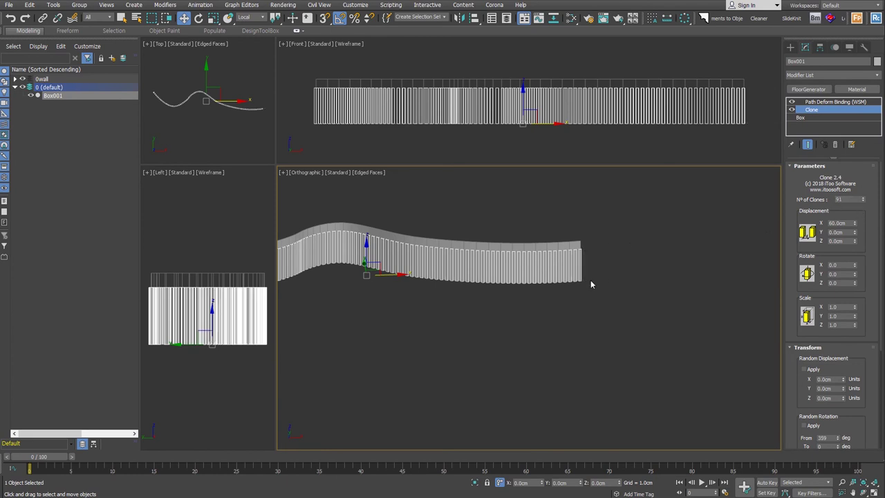
Inspect the row of posts along the curve in Top view, then select spline p.
{"action": "middle_click_drag", "start_coordinate": [590, 283], "coordinate": [440, 282], "text": "alt"}
{"action": "key", "text": "t"}
{"action": "scroll", "coordinate": [417, 293], "scroll_direction": "up", "scroll_amount": 5}
{"action": "scroll", "coordinate": [448, 296], "scroll_direction": "up", "scroll_amount": 3}
{"action": "scroll", "coordinate": [373, 292], "scroll_direction": "down", "scroll_amount": 1}
{"action": "scroll", "coordinate": [547, 386], "scroll_direction": "up", "scroll_amount": 1}
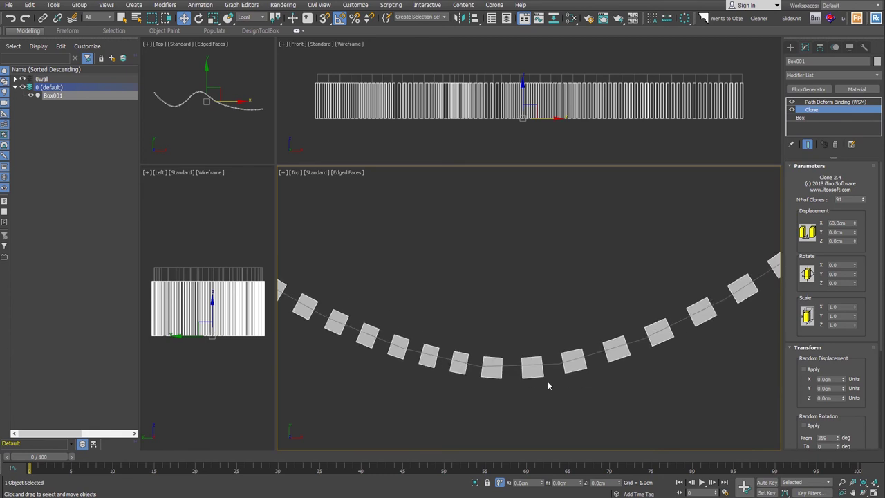
{"action": "middle_click_drag", "start_coordinate": [548, 385], "coordinate": [495, 377]}
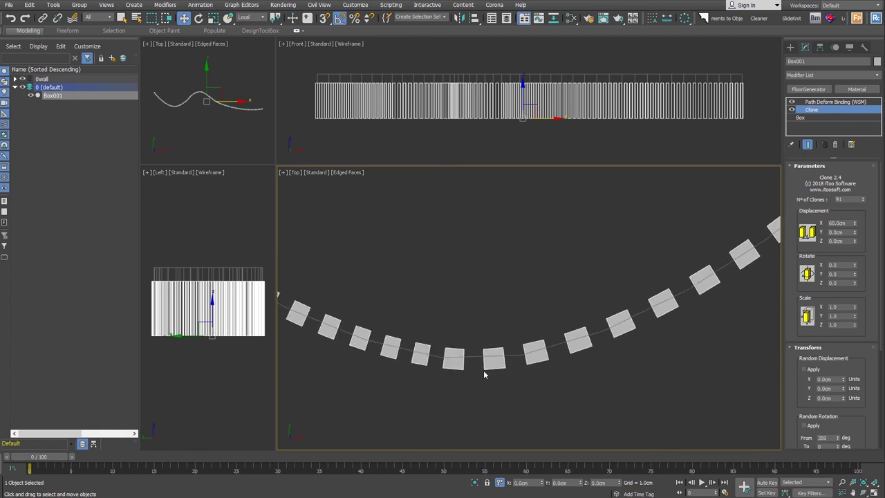
{"action": "scroll", "coordinate": [646, 331], "scroll_direction": "down", "scroll_amount": 4}
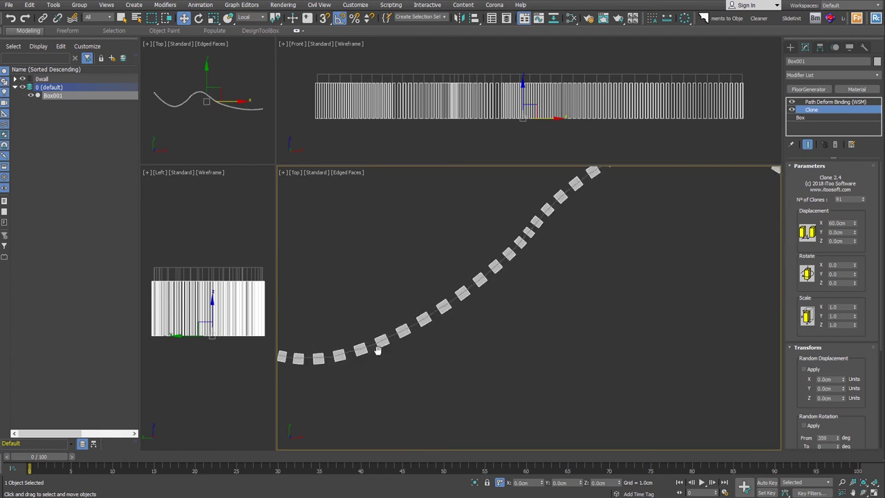
{"action": "middle_click_drag", "start_coordinate": [562, 213], "coordinate": [503, 312]}
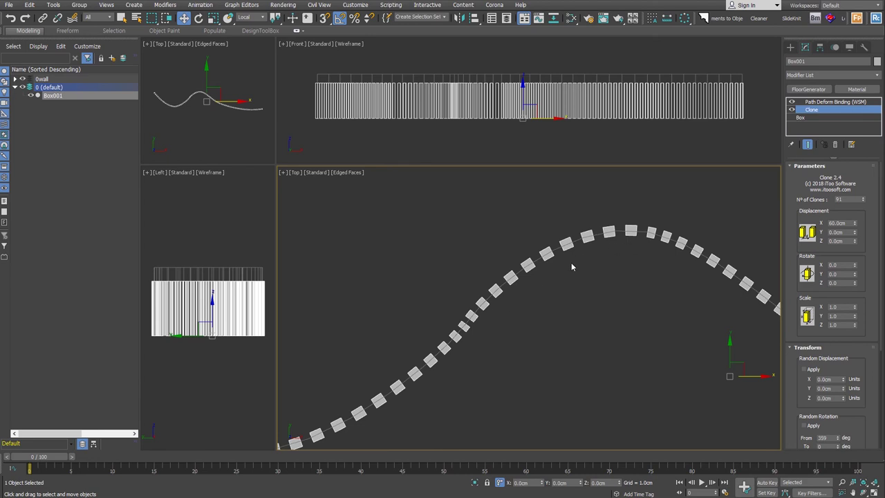
{"action": "left_click", "coordinate": [570, 265]}
{"action": "left_click", "coordinate": [619, 232]}
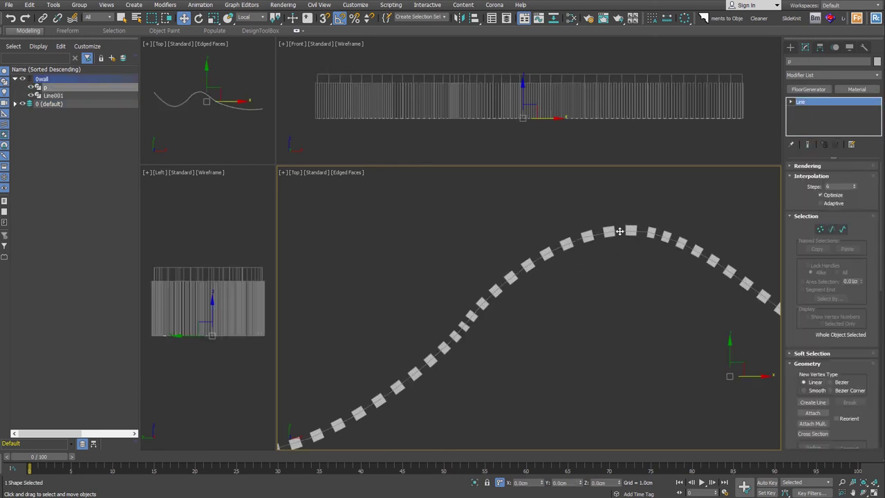
Add a Normalize Spline modifier to p with a segment length of 200.
{"action": "left_click", "coordinate": [823, 76]}
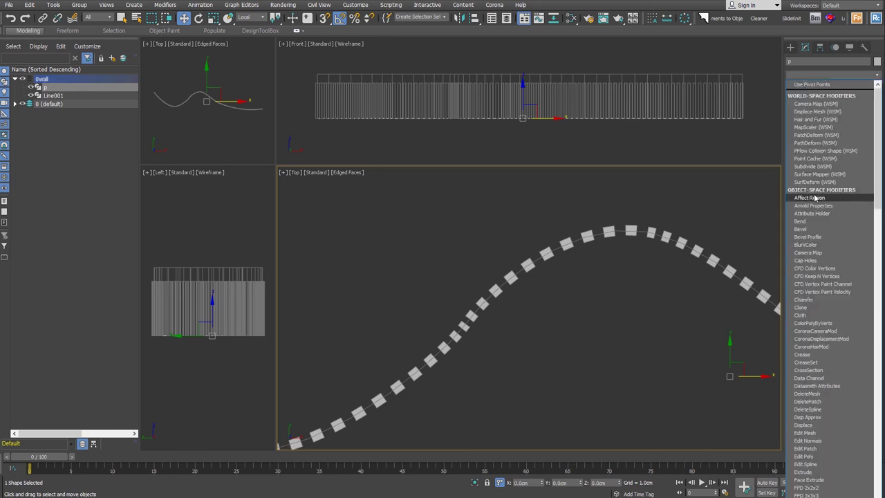
{"action": "key", "text": "n"}
{"action": "key", "text": "Down"}
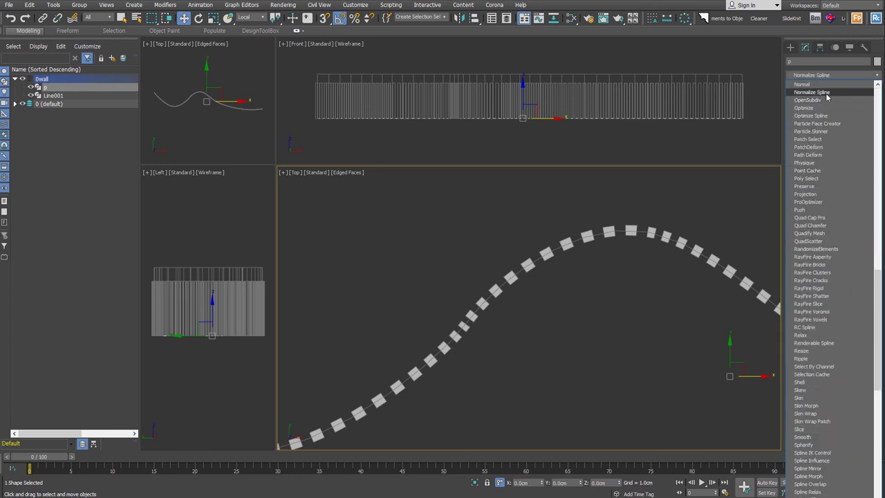
{"action": "key", "text": "Return"}
{"action": "left_click", "coordinate": [810, 175]}
{"action": "double_click", "coordinate": [855, 192]}
{"action": "type", "text": "200"}
{"action": "key", "text": "Return"}
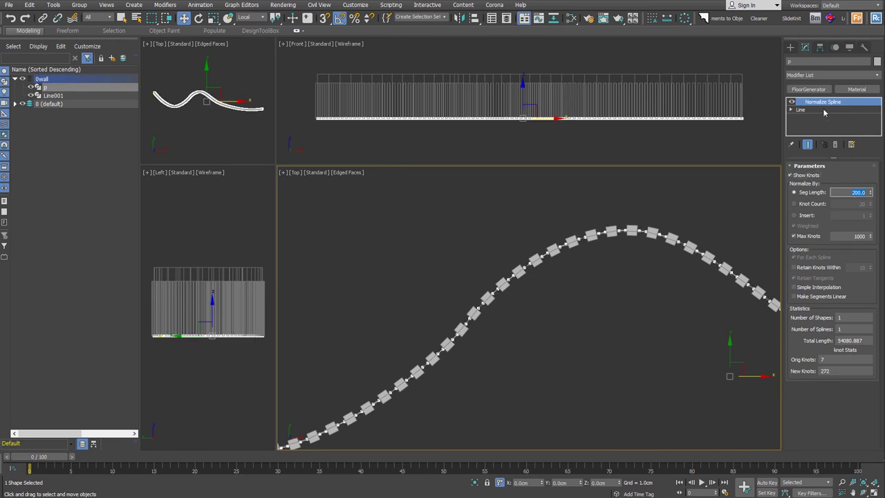
Orbit around the evenly divided wavy wall to review it from the side.
{"action": "scroll", "coordinate": [543, 272], "scroll_direction": "down", "scroll_amount": 3}
{"action": "scroll", "coordinate": [567, 281], "scroll_direction": "down", "scroll_amount": 2}
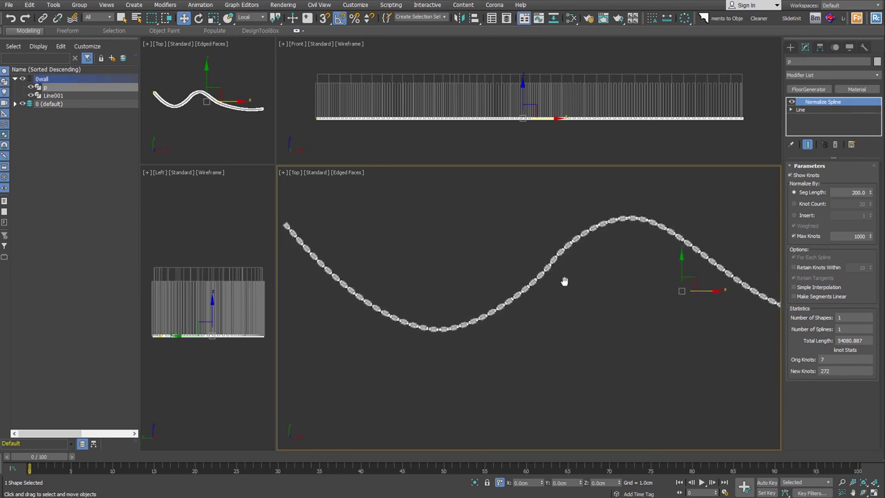
{"action": "middle_click_drag", "start_coordinate": [357, 263], "coordinate": [381, 291], "text": "alt"}
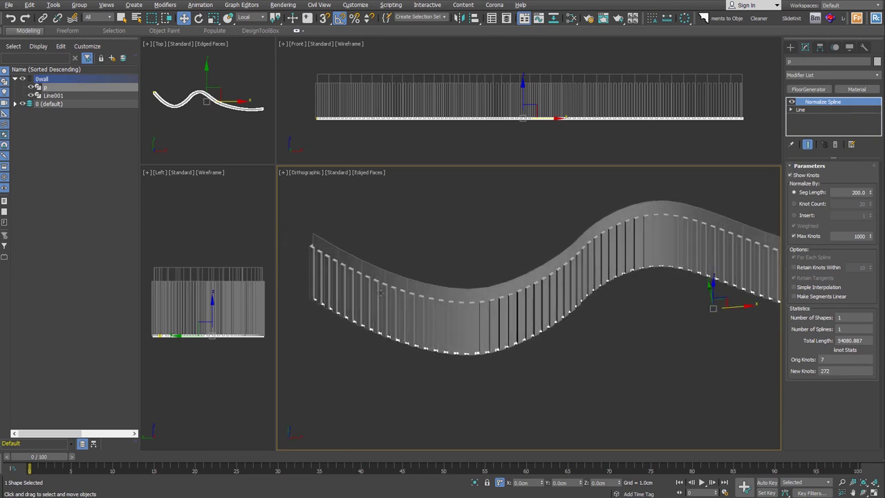
{"action": "middle_click_drag", "start_coordinate": [664, 218], "coordinate": [659, 320], "text": "alt"}
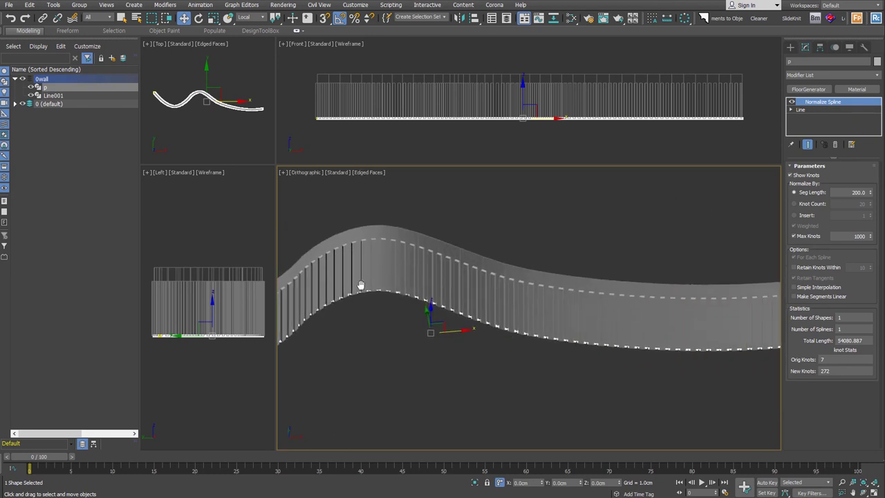
{"action": "left_click", "coordinate": [790, 47]}
{"action": "mouse_move", "coordinate": [612, 351]}
{"action": "middle_mouse_down", "text": "alt"}
{"action": "mouse_move", "coordinate": [619, 357]}
{"action": "mouse_move", "coordinate": [565, 332]}
{"action": "middle_mouse_up", "text": "alt"}
Hide the wall surface Line001 and inspect the Box001 posts from above.
{"action": "left_click", "coordinate": [510, 267]}
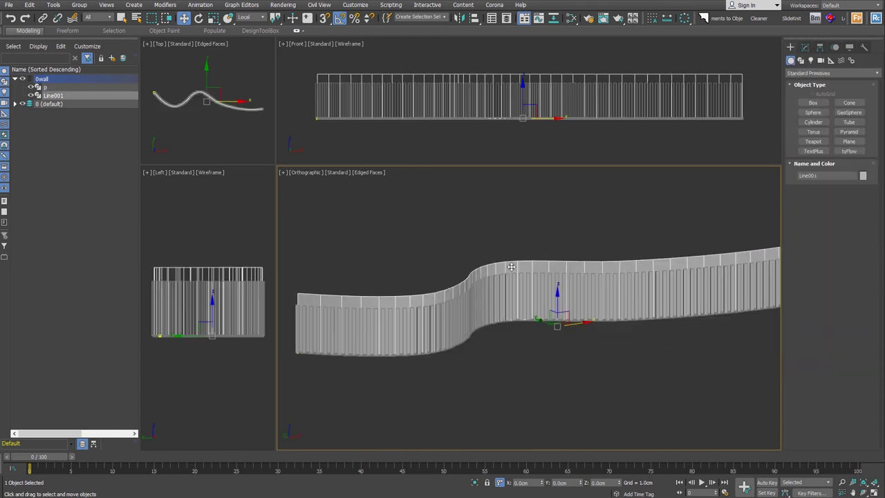
{"action": "key", "text": "Delete"}
{"action": "left_click", "coordinate": [512, 267]}
{"action": "mouse_move", "coordinate": [511, 267]}
{"action": "middle_mouse_down", "text": "alt"}
{"action": "mouse_move", "coordinate": [448, 327]}
{"action": "mouse_move", "coordinate": [486, 270]}
{"action": "mouse_move", "coordinate": [484, 315]}
{"action": "middle_mouse_up", "text": "alt"}
{"action": "key", "text": "t"}
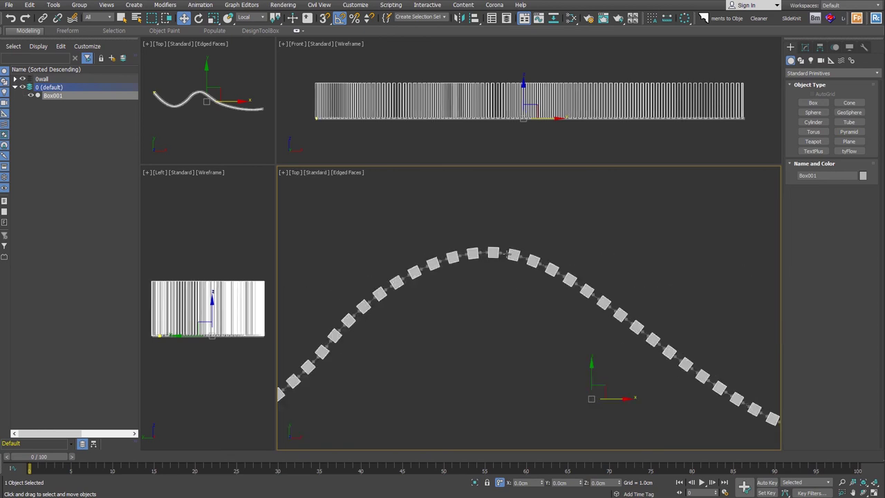
{"action": "scroll", "coordinate": [523, 295], "scroll_direction": "up", "scroll_amount": 5}
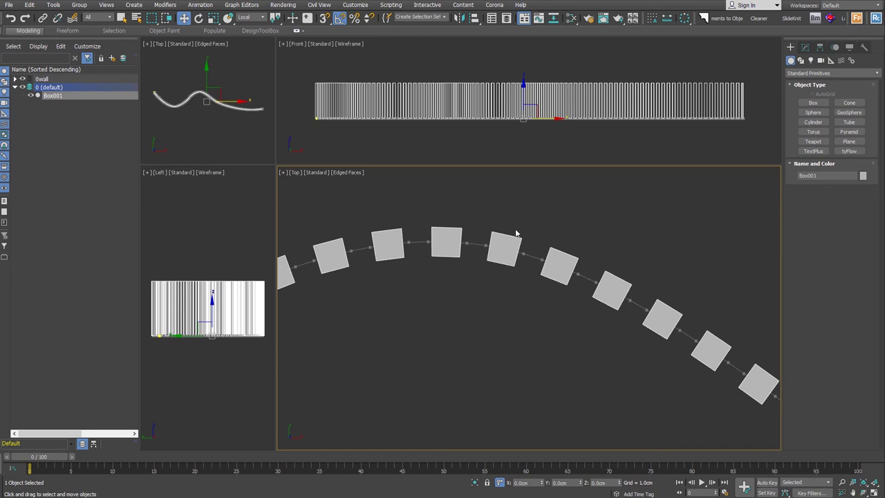
{"action": "middle_click_drag", "start_coordinate": [488, 312], "coordinate": [563, 302]}
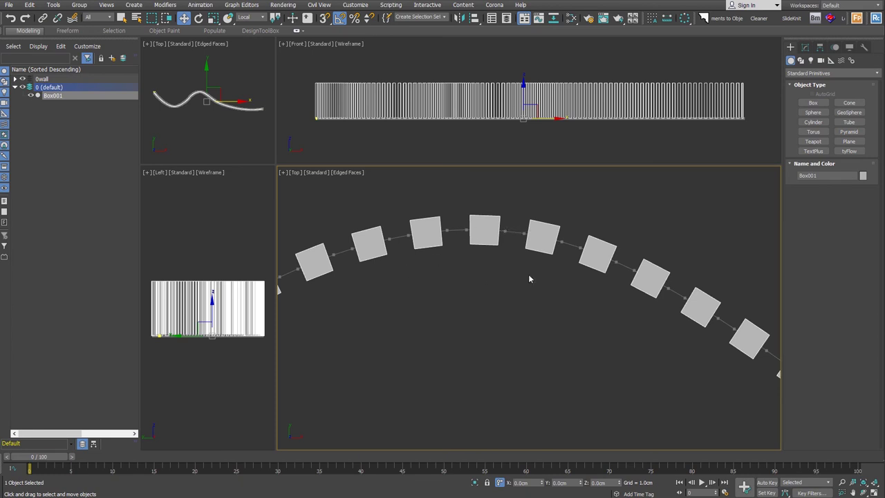
{"action": "scroll", "coordinate": [529, 279], "scroll_direction": "down", "scroll_amount": 4}
{"action": "middle_click_drag", "start_coordinate": [529, 279], "coordinate": [553, 263], "text": "alt"}
Insert Edit Poly above Box001's box and delete faces, leaving a single flat panel.
{"action": "left_click", "coordinate": [804, 46]}
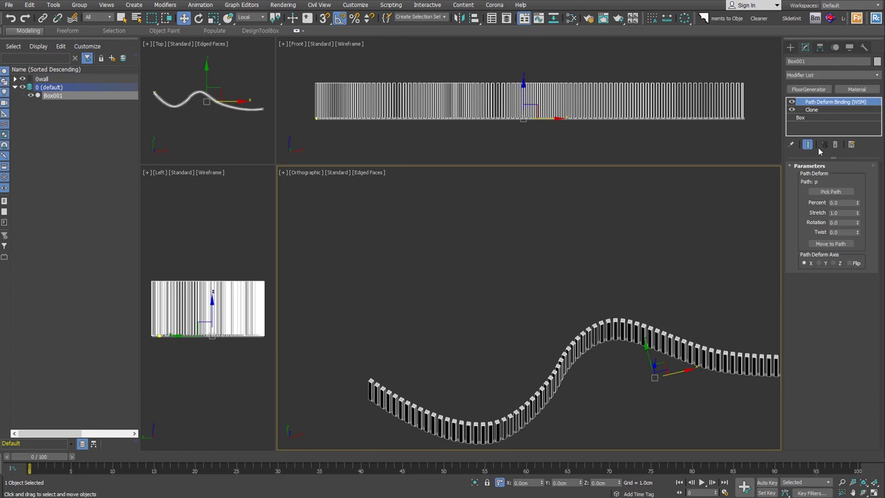
{"action": "left_click", "coordinate": [817, 118]}
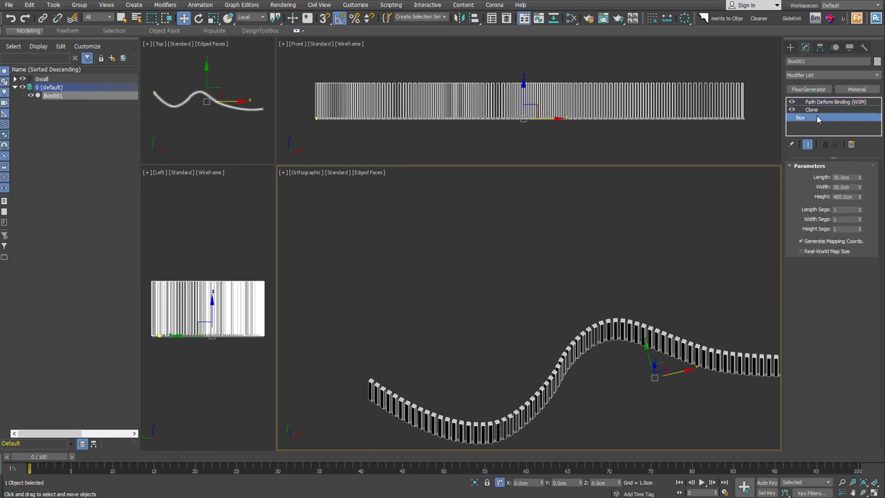
{"action": "mouse_move", "coordinate": [774, 205]}
{"action": "middle_mouse_down", "text": "alt"}
{"action": "mouse_move", "coordinate": [645, 282]}
{"action": "mouse_move", "coordinate": [662, 344]}
{"action": "mouse_move", "coordinate": [651, 276]}
{"action": "mouse_move", "coordinate": [606, 336]}
{"action": "middle_mouse_up", "text": "alt"}
{"action": "key", "text": "4"}
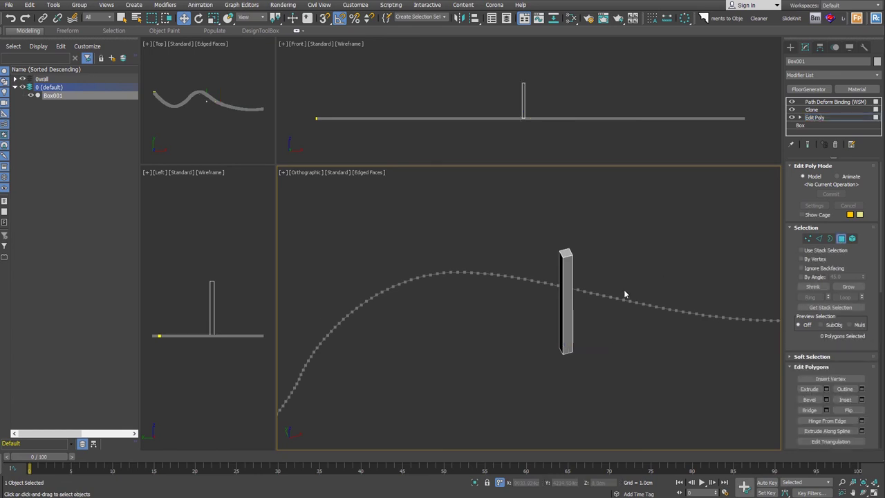
{"action": "middle_click_drag", "start_coordinate": [624, 294], "coordinate": [559, 296], "text": "alt"}
{"action": "left_click", "coordinate": [560, 296]}
{"action": "key", "text": "4"}
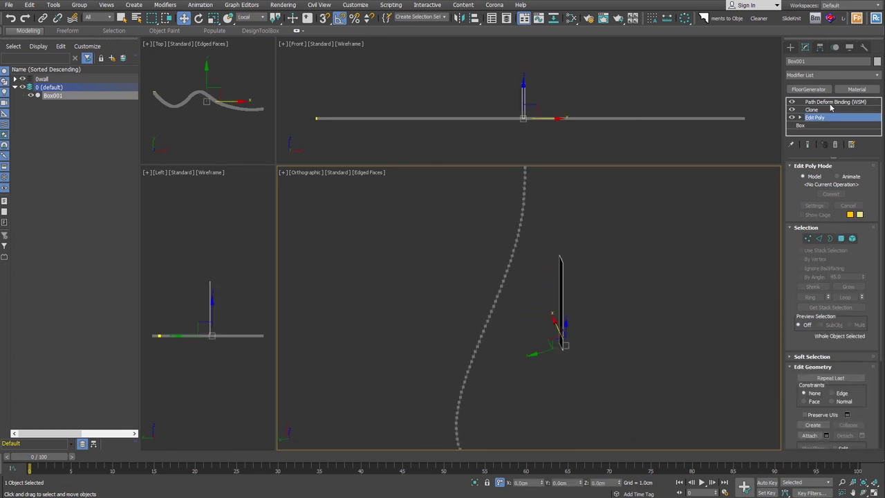
Return to the Path Deform result and review the thin slats along the wavy path.
{"action": "left_click", "coordinate": [832, 104]}
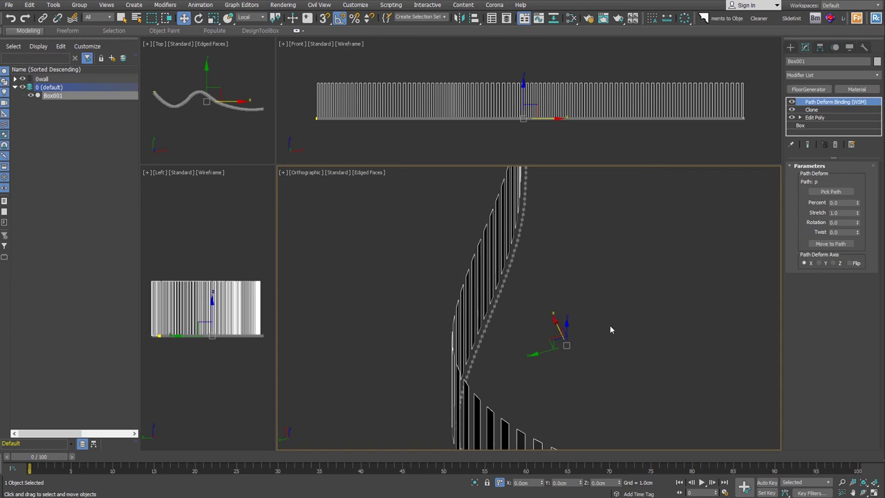
{"action": "key", "text": "t"}
{"action": "scroll", "coordinate": [519, 253], "scroll_direction": "up", "scroll_amount": 3}
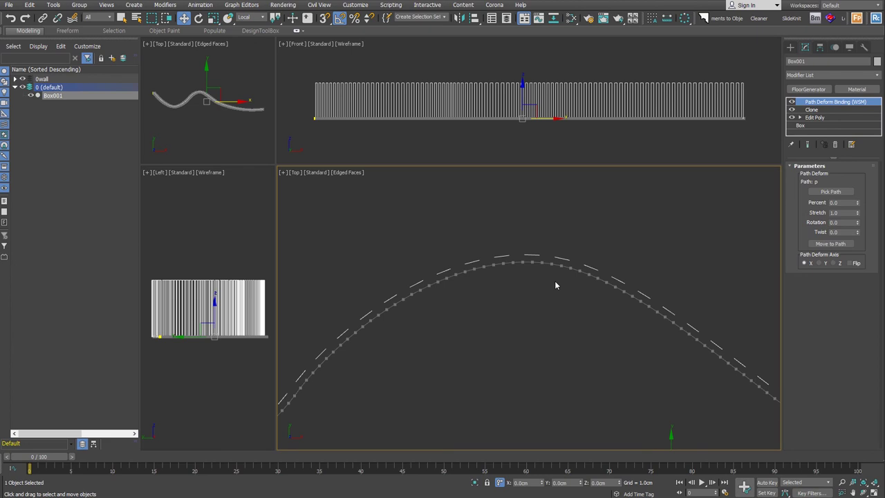
{"action": "scroll", "coordinate": [622, 290], "scroll_direction": "down", "scroll_amount": 3}
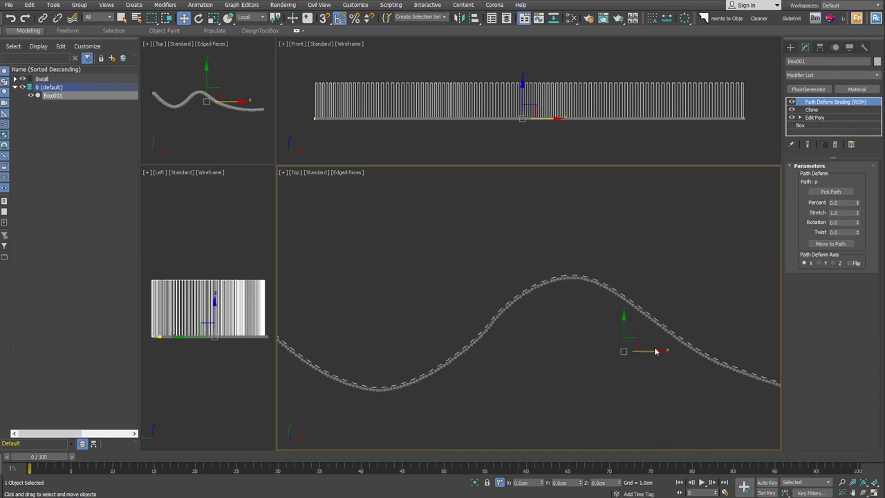
{"action": "middle_click_drag", "start_coordinate": [655, 351], "coordinate": [662, 293], "text": "alt"}
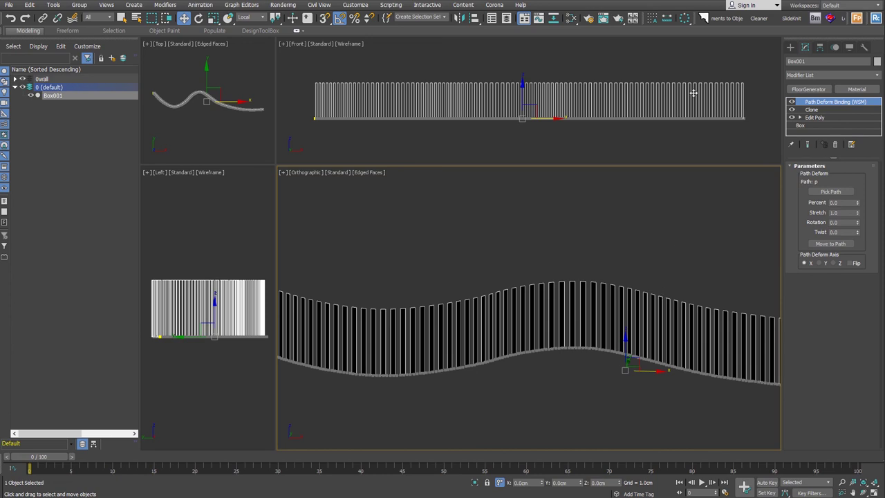
{"action": "left_click", "coordinate": [682, 22]}
Snapshot the slats over a frame range as mesh Box002, delete Box001, and select Box002.
{"action": "left_click_drag", "start_coordinate": [685, 39], "coordinate": [687, 51]}
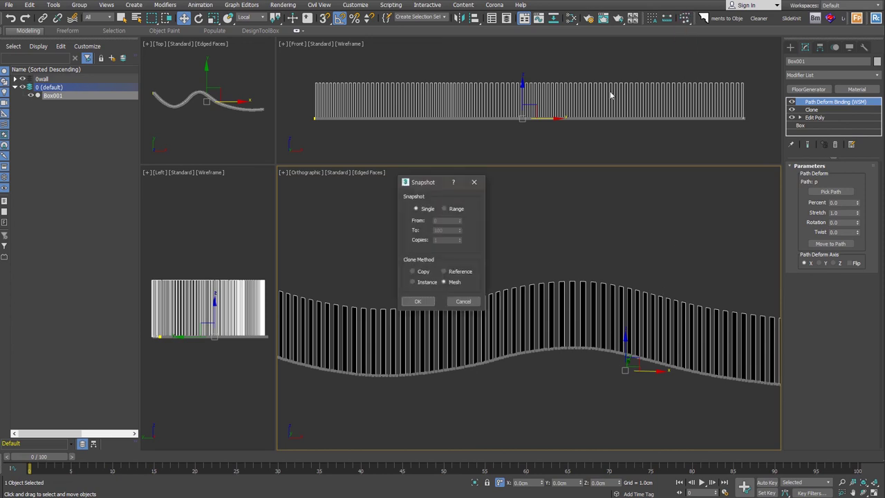
{"action": "left_click", "coordinate": [476, 182]}
{"action": "left_click", "coordinate": [54, 5]}
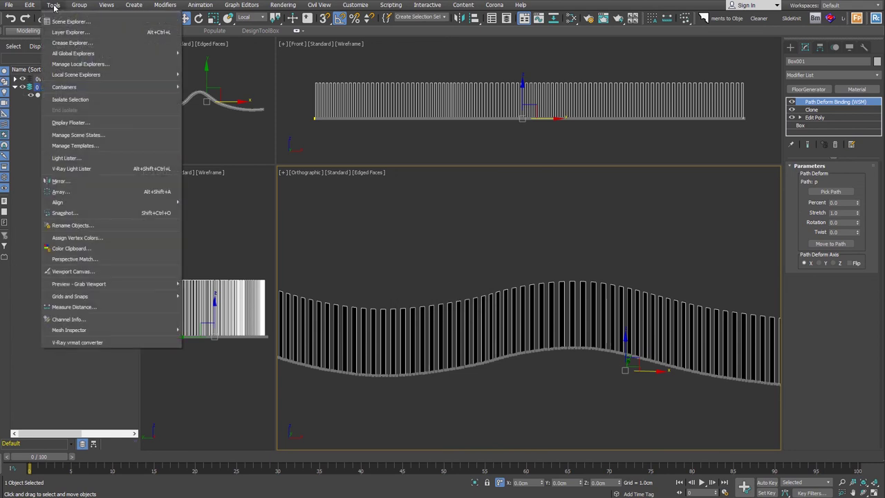
{"action": "left_click", "coordinate": [97, 213]}
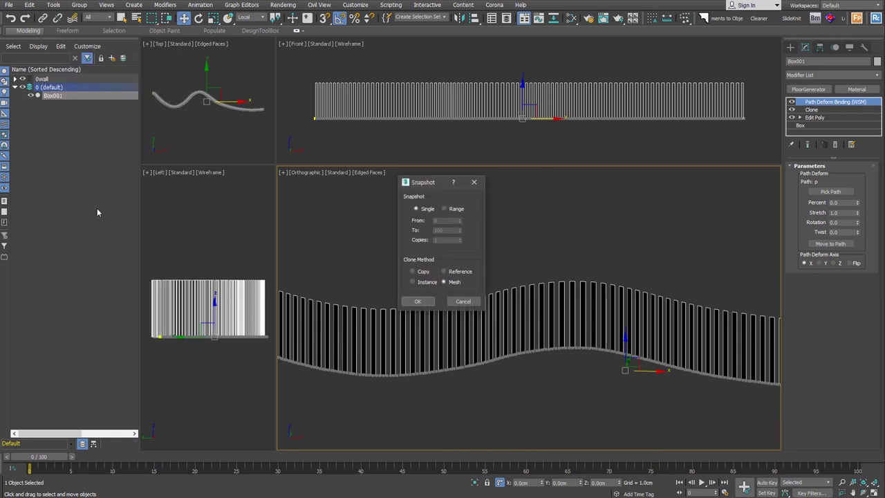
{"action": "left_click", "coordinate": [444, 208]}
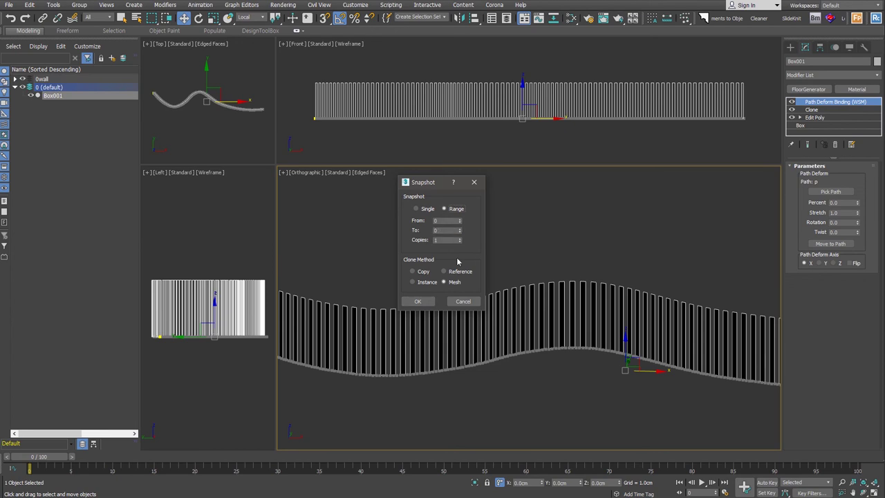
{"action": "left_click", "coordinate": [417, 301]}
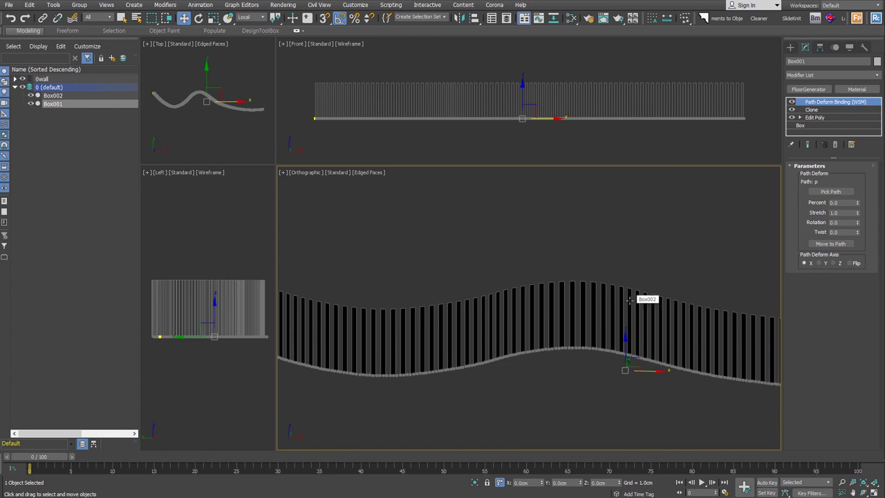
{"action": "key", "text": "Delete"}
{"action": "left_click", "coordinate": [607, 311]}
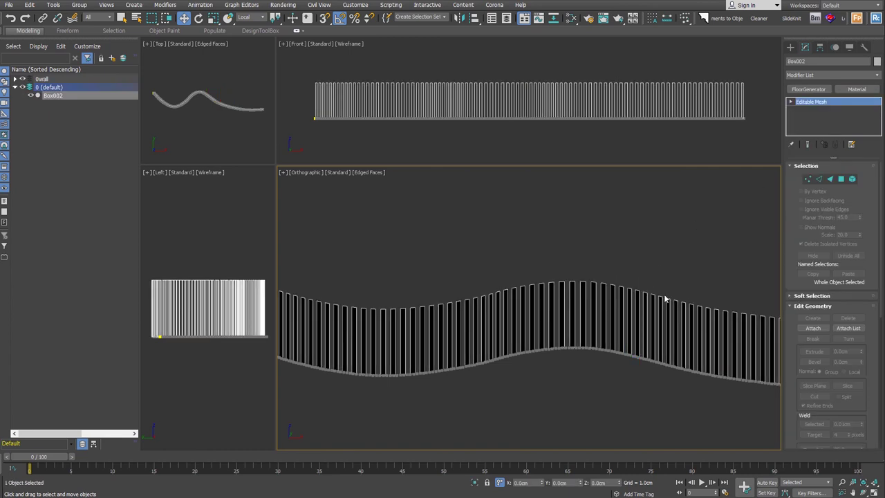
Convert Box002 to an Editable Poly and view it from the top.
{"action": "key", "text": "ctrl+e"}
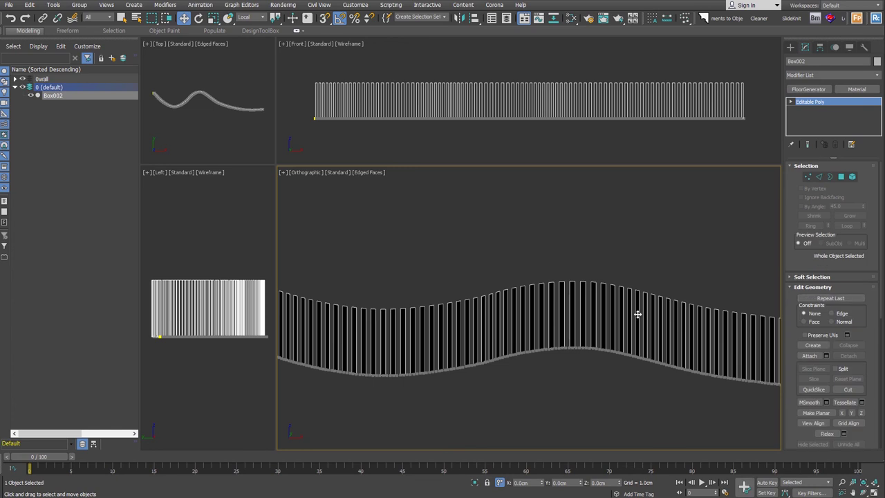
{"action": "key", "text": "t"}
{"action": "scroll", "coordinate": [622, 311], "scroll_direction": "up", "scroll_amount": 5}
{"action": "scroll", "coordinate": [497, 283], "scroll_direction": "up", "scroll_amount": 3}
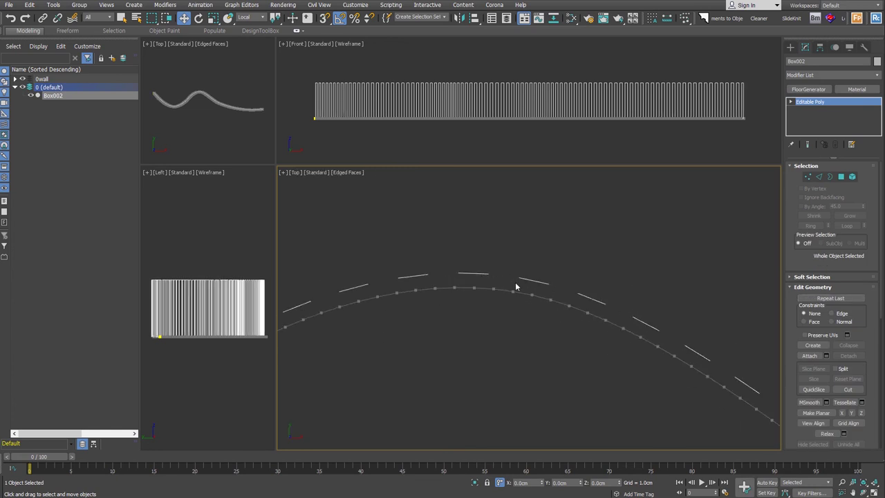
Add a Shell with 0 outer amount and 31.86cm inner amount, making square posts.
{"action": "key", "text": "ctrl+shift+s"}
{"action": "right_click", "coordinate": [863, 179]}
{"action": "mouse_move", "coordinate": [861, 189]}
{"action": "left_mouse_down"}
{"action": "mouse_move", "coordinate": [40, 195]}
{"action": "mouse_move", "coordinate": [61, 221]}
{"action": "left_mouse_up"}
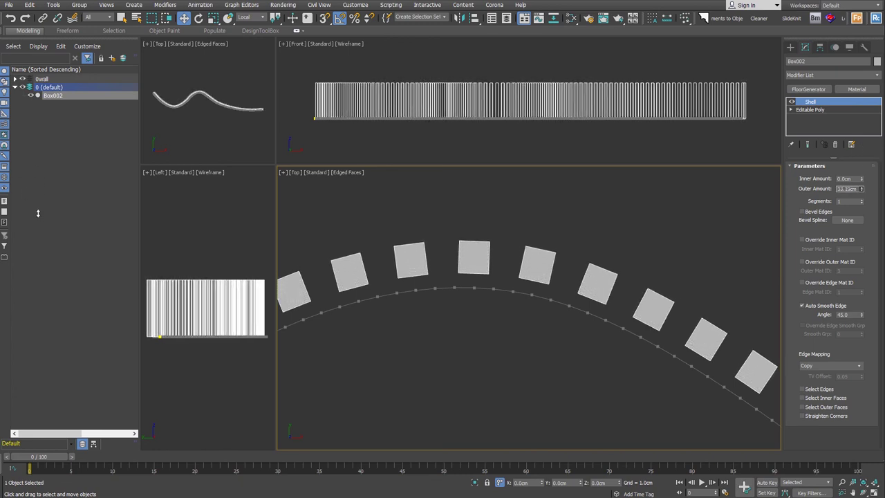
{"action": "right_click", "coordinate": [863, 188]}
{"action": "mouse_move", "coordinate": [863, 178]}
{"action": "left_mouse_down"}
{"action": "mouse_move", "coordinate": [782, 188]}
{"action": "mouse_move", "coordinate": [745, 229]}
{"action": "left_mouse_up"}
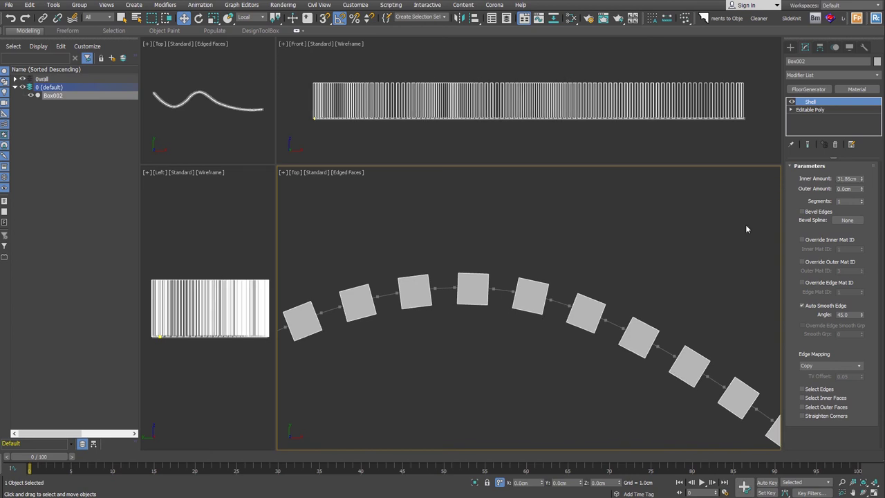